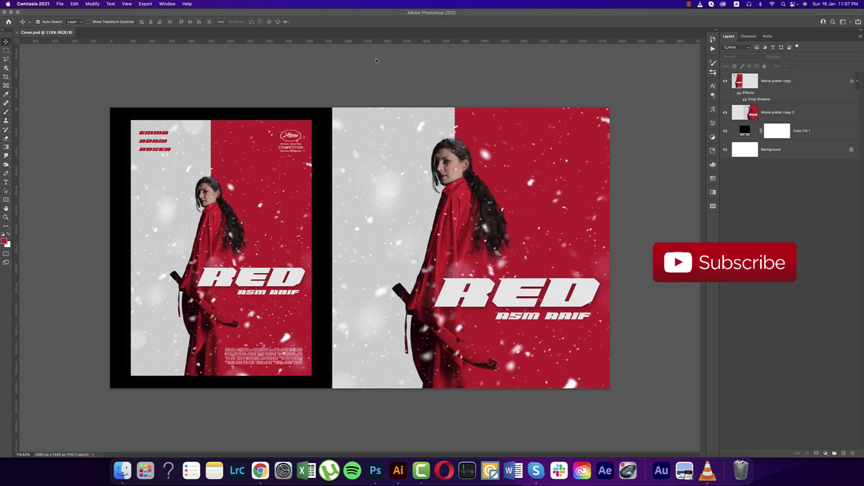
- Create a new blank A4 portrait document (210 × 297 mm, 300 ppi) from the Print presets
{"action": "left_click", "coordinate": [72, 12]}
{"action": "left_click", "coordinate": [51, 3]}
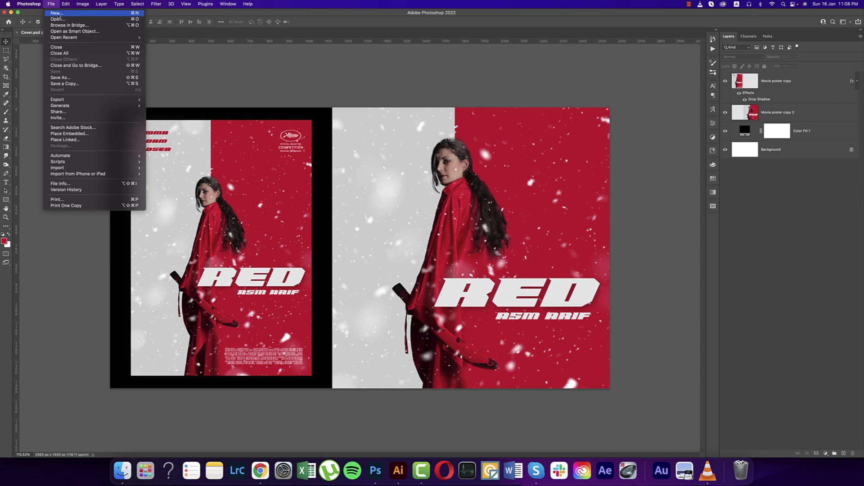
{"action": "left_click", "coordinate": [63, 13]}
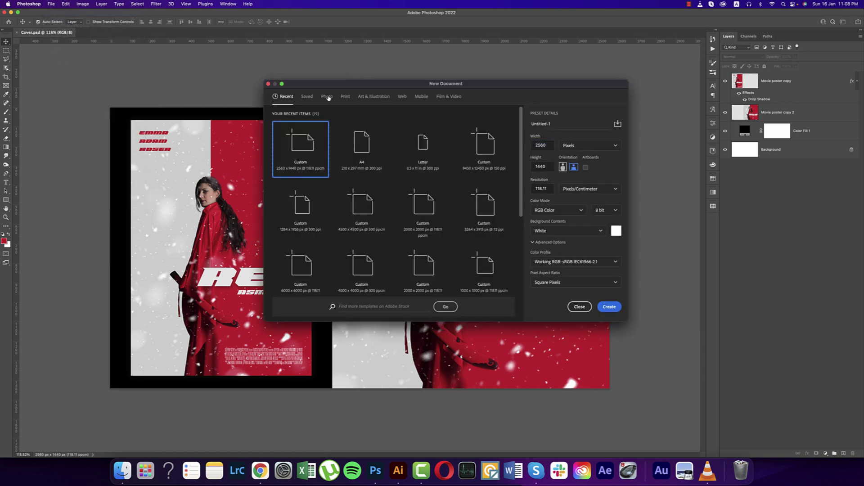
{"action": "left_click", "coordinate": [345, 96]}
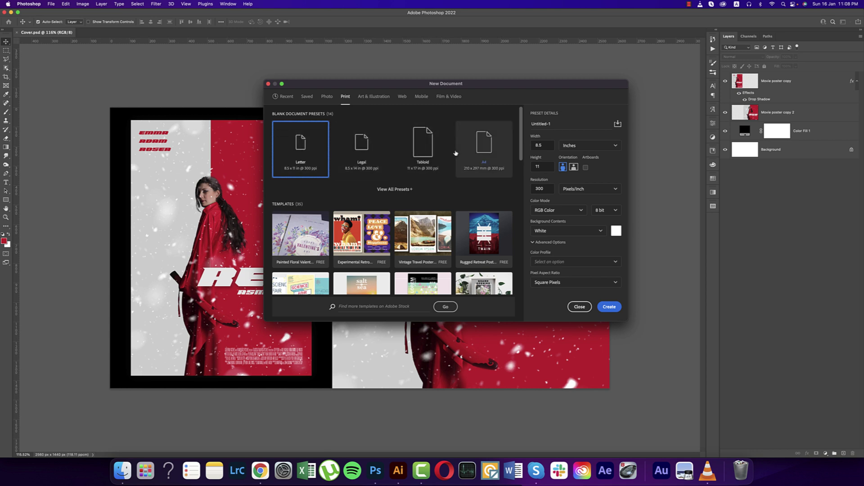
{"action": "left_click", "coordinate": [481, 148]}
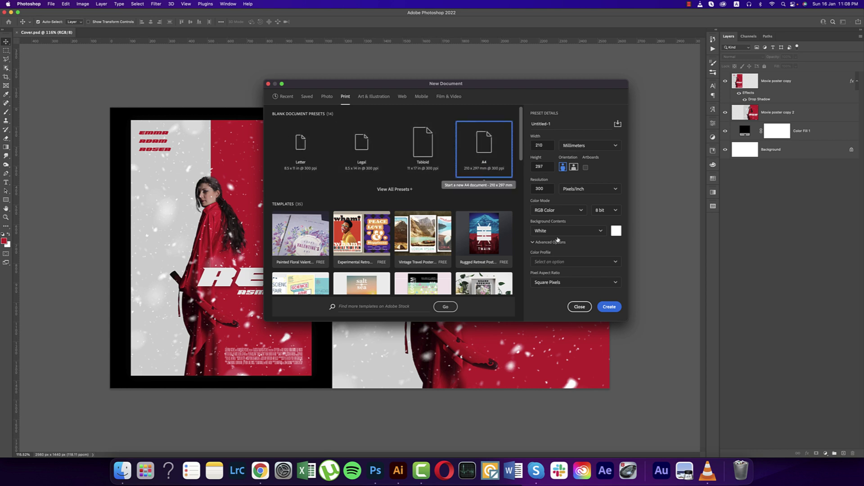
{"action": "left_click", "coordinate": [616, 307]}
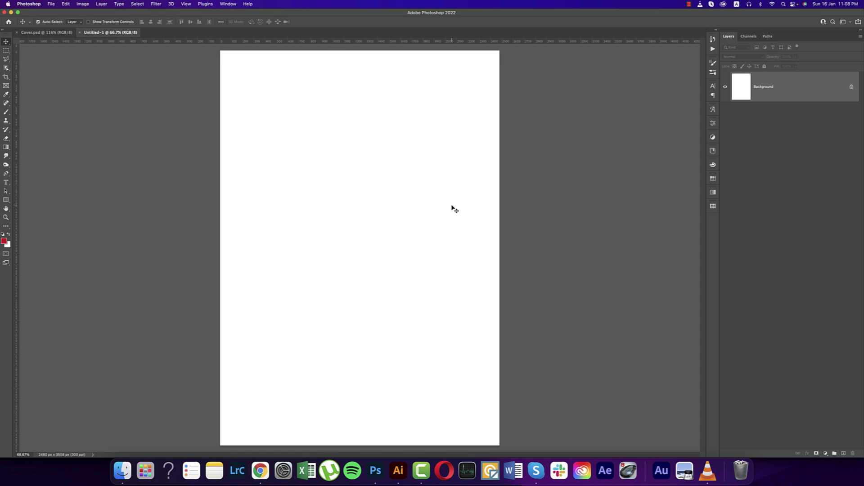
- Place the red-robe woman photo as an embedded layer on the A4 page, retrying after one cancelled attempt
{"action": "scroll", "coordinate": [454, 208], "scroll_direction": "down", "scroll_amount": 1}
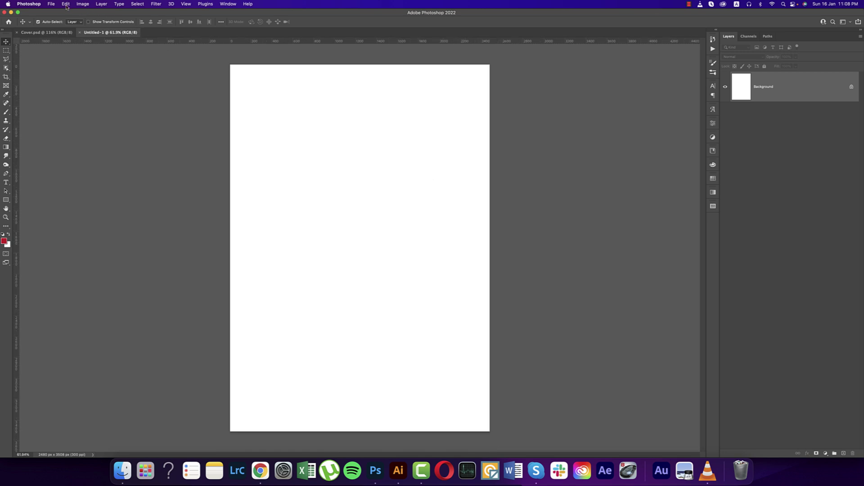
{"action": "left_click", "coordinate": [52, 4]}
{"action": "left_click", "coordinate": [94, 134]}
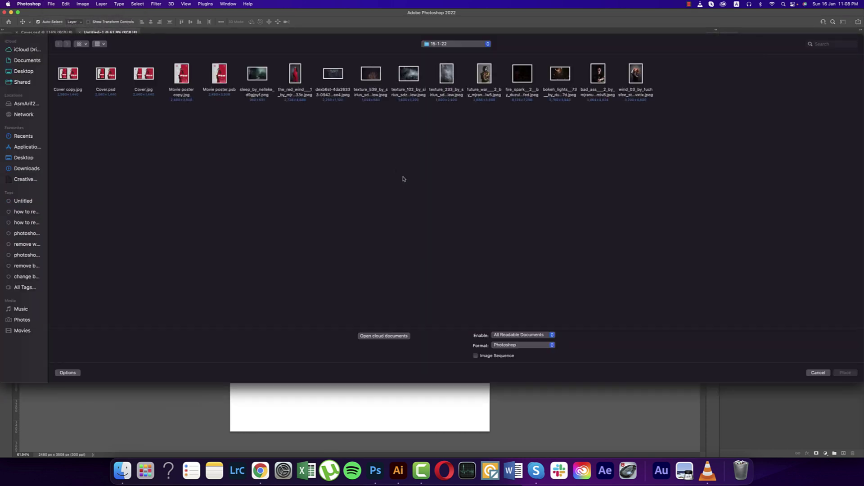
{"action": "double_click", "coordinate": [298, 78]}
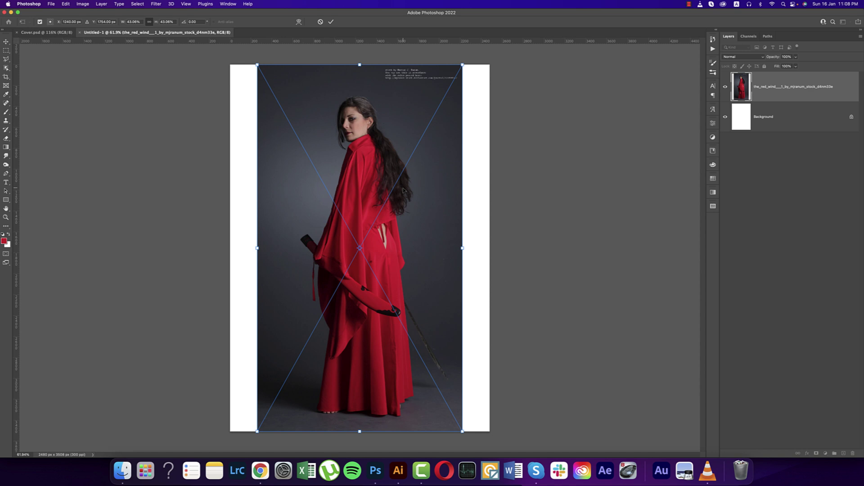
{"action": "key", "text": "Escape"}
{"action": "left_click", "coordinate": [51, 4]}
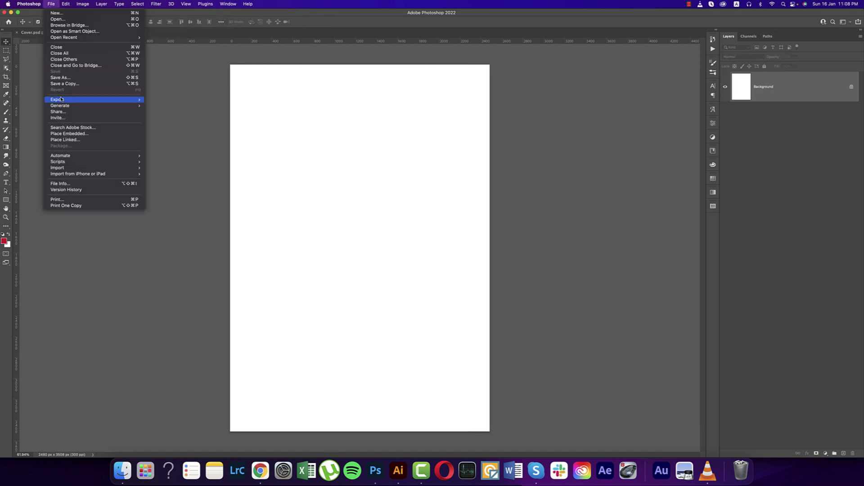
{"action": "left_click", "coordinate": [82, 134]}
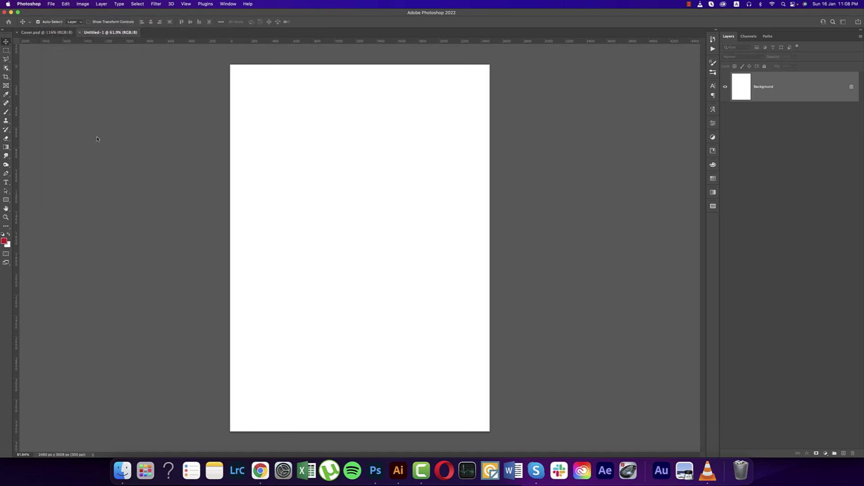
{"action": "double_click", "coordinate": [295, 80]}
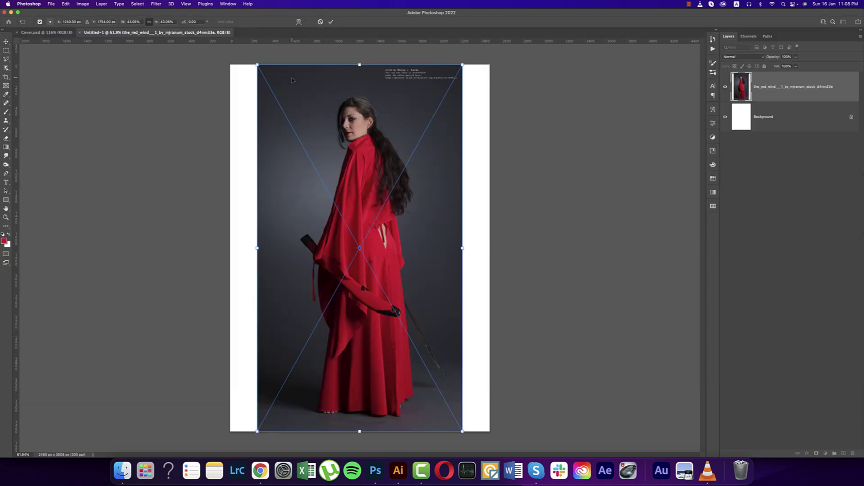
{"action": "key", "text": "Return"}
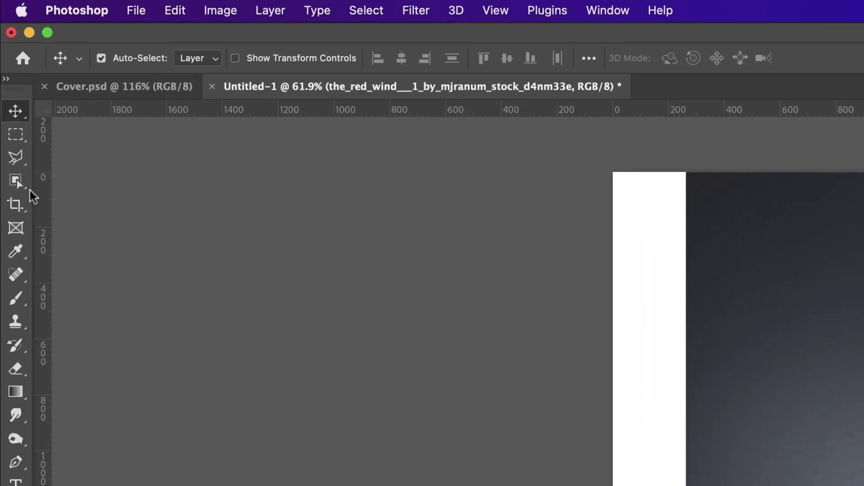
- Box-select the red-robed woman with the Object Selection Tool and enter Select and Mask
{"action": "left_click", "coordinate": [7, 68]}
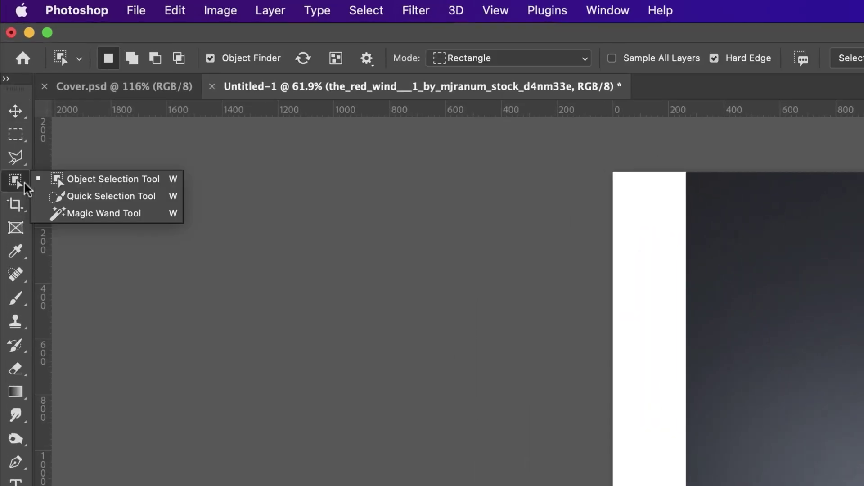
{"action": "left_click", "coordinate": [89, 183]}
{"action": "left_click_drag", "start_coordinate": [279, 95], "coordinate": [449, 411]}
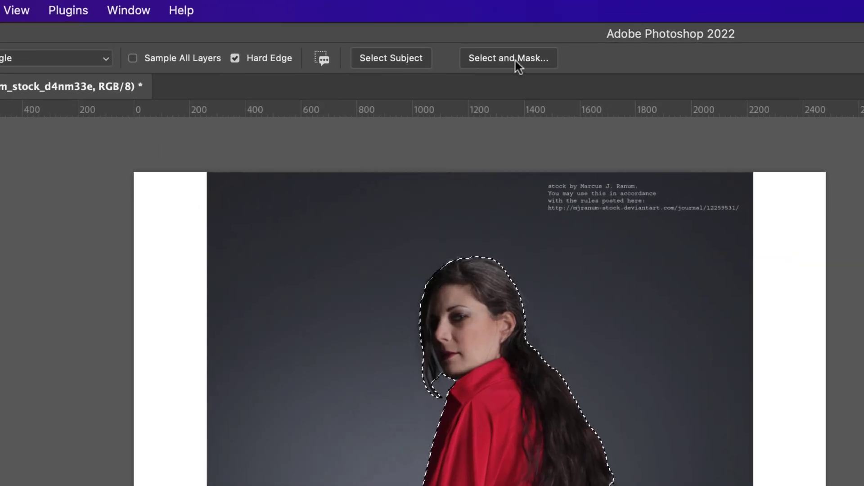
{"action": "left_click", "coordinate": [370, 22]}
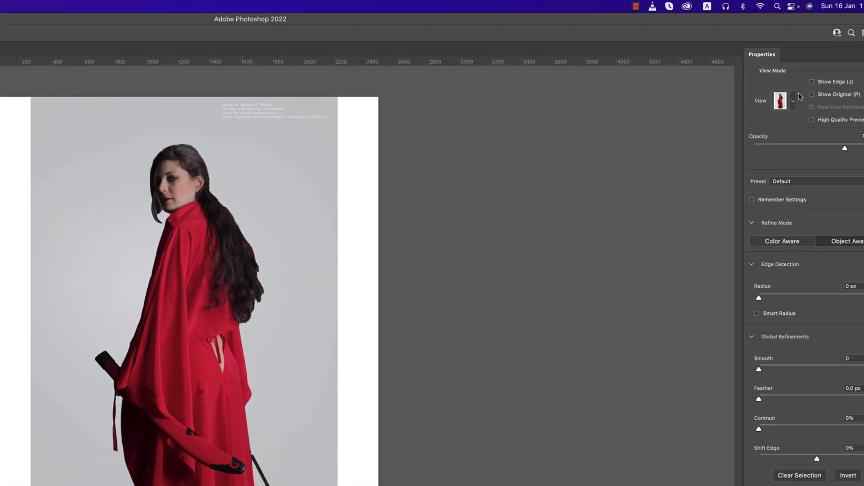
- Preview the cutout On White, refine the hem edge, and shift the selection edge inward
{"action": "left_click", "coordinate": [762, 99]}
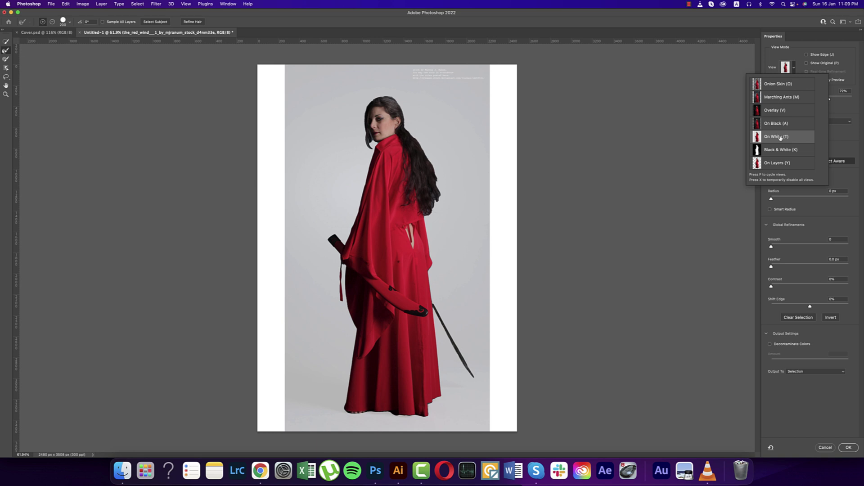
{"action": "left_click", "coordinate": [193, 23]}
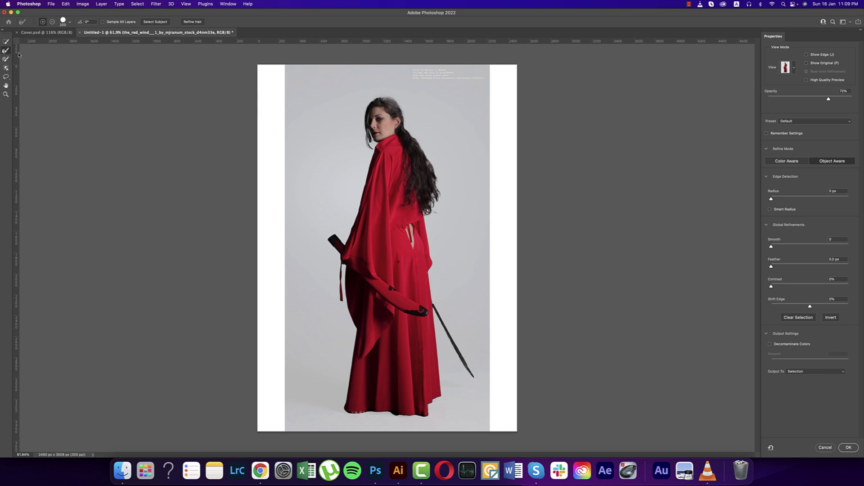
{"action": "mouse_move", "coordinate": [353, 408]}
{"action": "left_mouse_down"}
{"action": "mouse_move", "coordinate": [376, 414]}
{"action": "mouse_move", "coordinate": [434, 398]}
{"action": "left_mouse_up"}
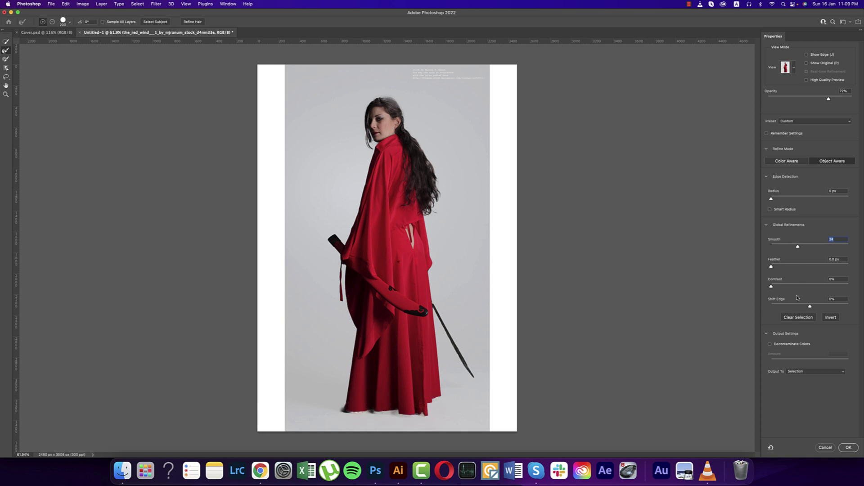
{"action": "left_click_drag", "start_coordinate": [806, 307], "coordinate": [803, 308]}
- Keep object-aware refinement and output the woman to a new layer with a layer mask
{"action": "left_click", "coordinate": [792, 162]}
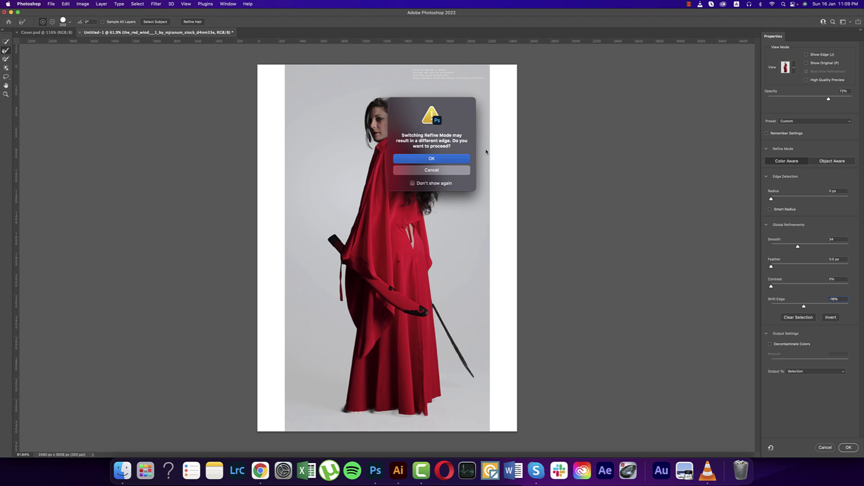
{"action": "left_click", "coordinate": [417, 160]}
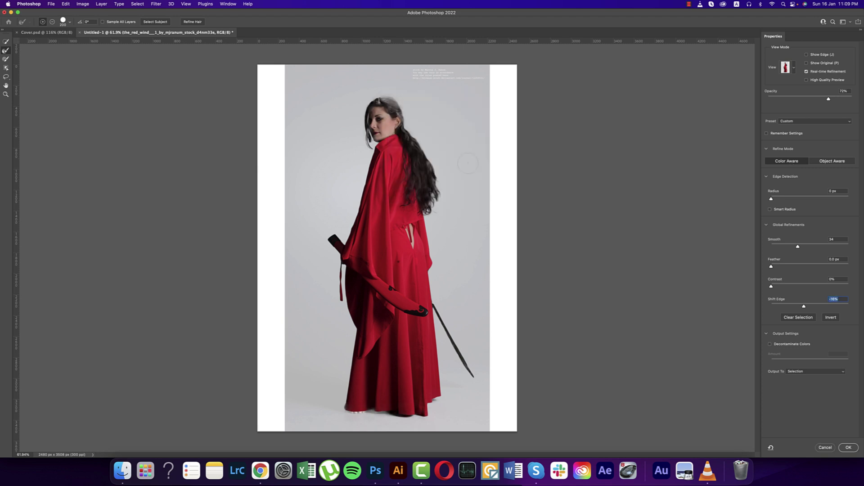
{"action": "left_click", "coordinate": [840, 163]}
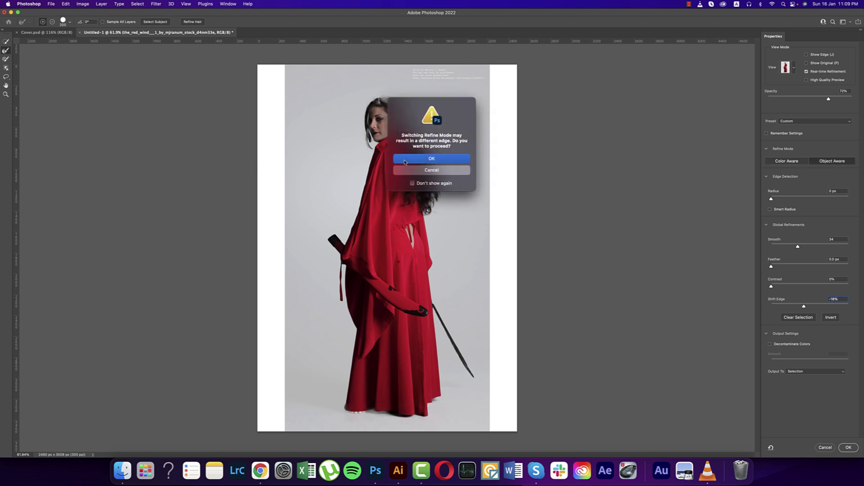
{"action": "key", "text": "Return"}
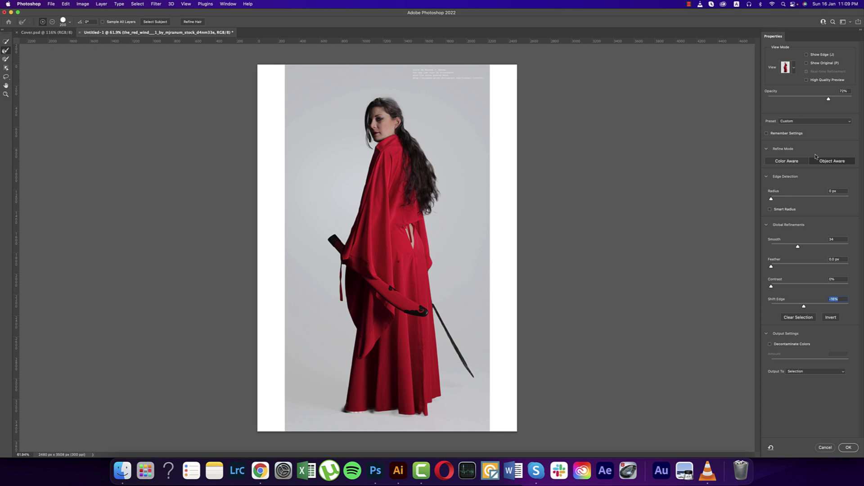
{"action": "left_click", "coordinate": [809, 371]}
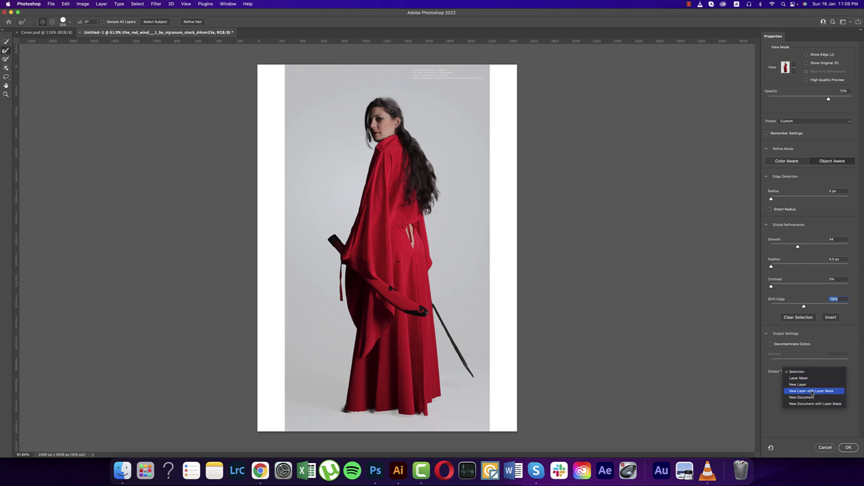
{"action": "left_click", "coordinate": [812, 391]}
{"action": "left_click", "coordinate": [849, 448]}
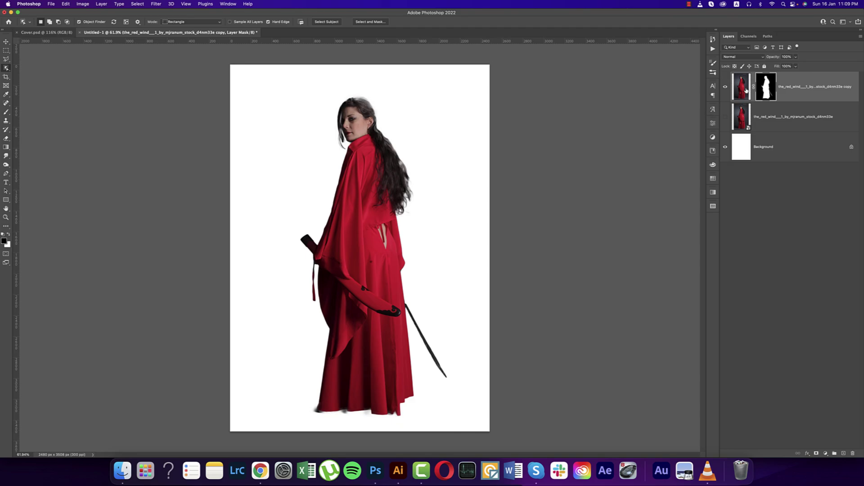
- Apply the layer mask, delete the original photo layer, and move the woman lower on the page
{"action": "right_click", "coordinate": [764, 79]}
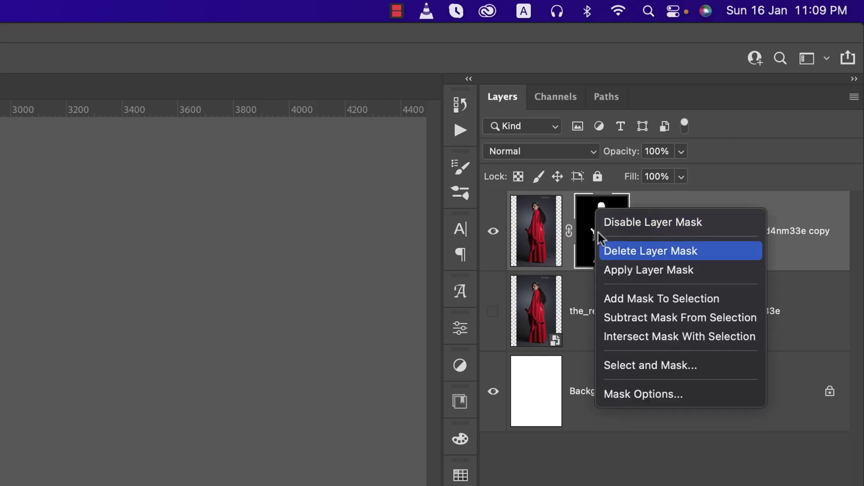
{"action": "left_click", "coordinate": [609, 269]}
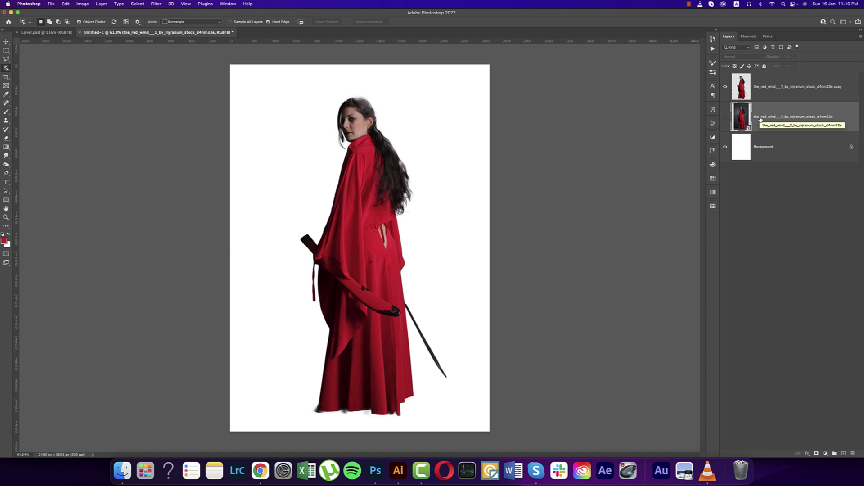
{"action": "key", "text": "Delete"}
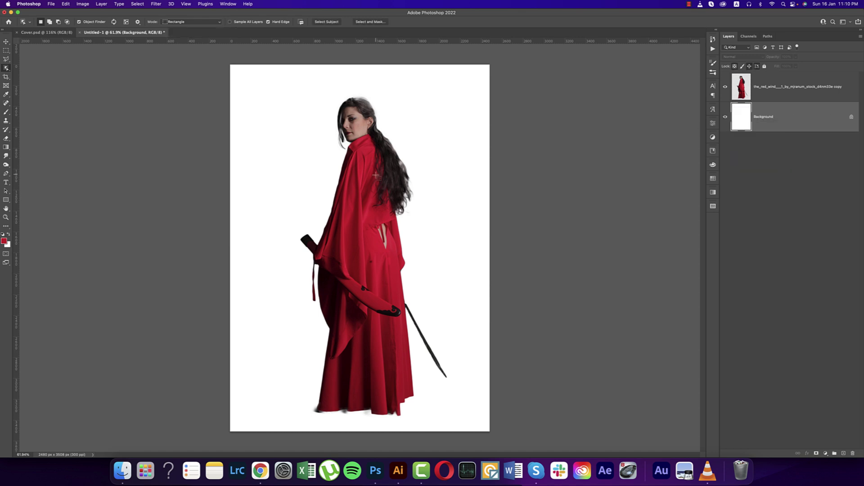
{"action": "key", "text": "v"}
{"action": "left_click_drag", "start_coordinate": [386, 178], "coordinate": [389, 220]}
- Rename the woman's cutout layer to 'girl'
{"action": "left_click", "coordinate": [762, 122]}
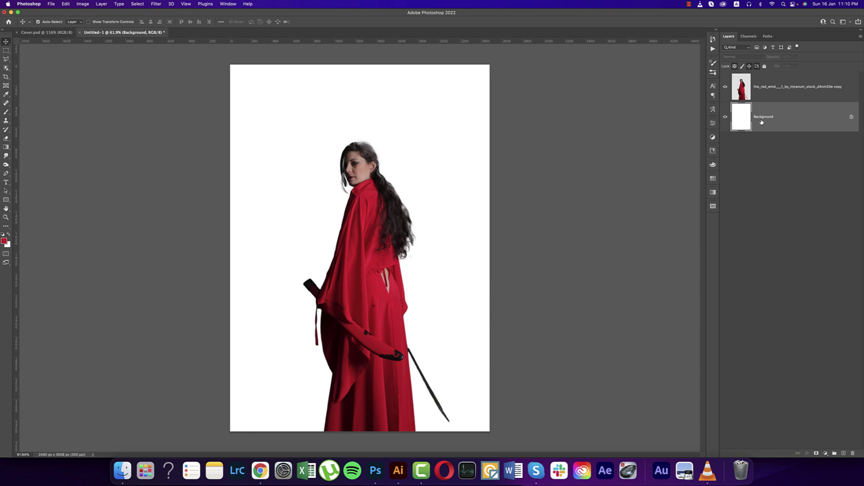
{"action": "left_click", "coordinate": [770, 95]}
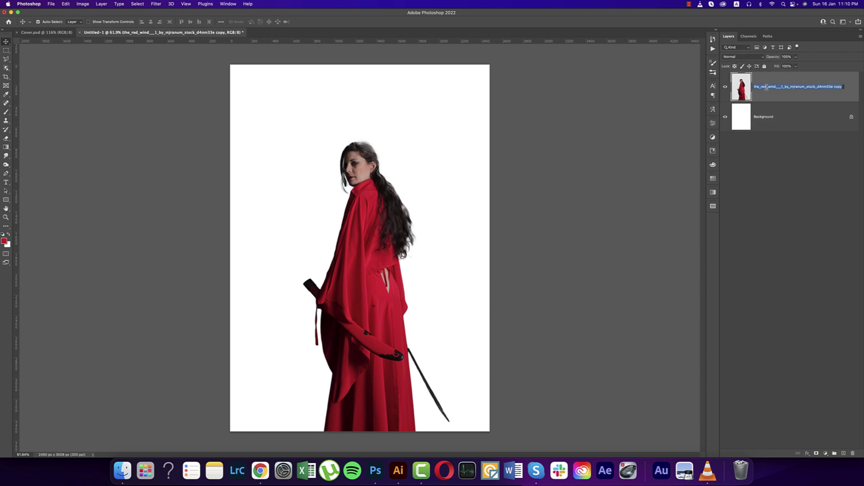
{"action": "type", "text": "girl"}
{"action": "key", "text": "Return"}
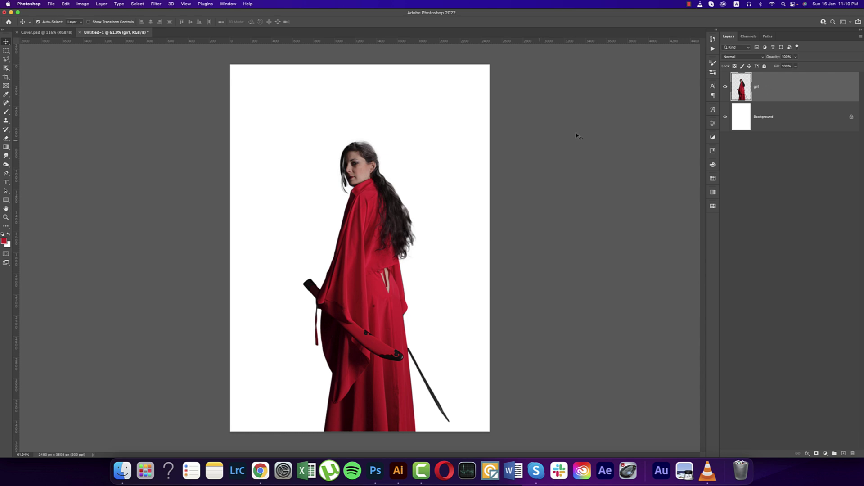
{"action": "left_click_drag", "start_coordinate": [6, 200], "coordinate": [36, 198]}
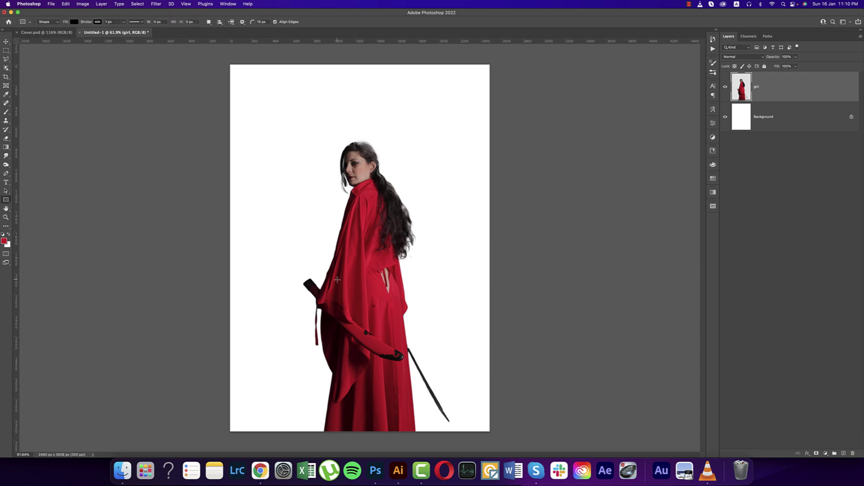
- Draw a tall rectangle over the poster's right side and move its layer below 'girl'
{"action": "mouse_move", "coordinate": [351, 65]}
{"action": "left_mouse_down"}
{"action": "mouse_move", "coordinate": [426, 385]}
{"action": "mouse_move", "coordinate": [489, 437]}
{"action": "left_mouse_up"}
{"action": "left_click", "coordinate": [622, 265]}
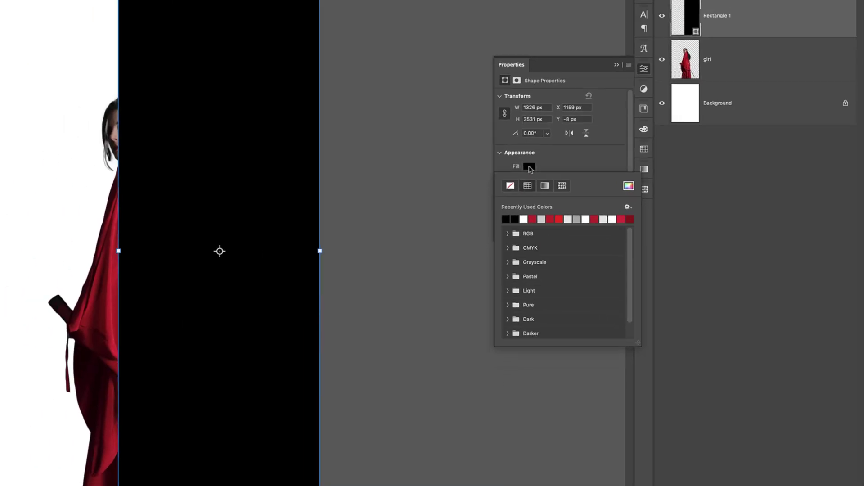
{"action": "left_click", "coordinate": [340, 32]}
{"action": "left_click", "coordinate": [341, 31]}
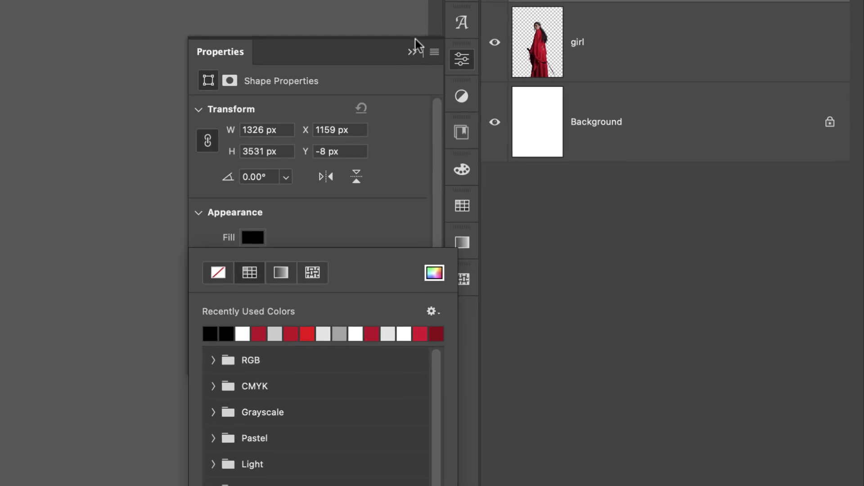
{"action": "left_click", "coordinate": [618, 62]}
{"action": "left_click", "coordinate": [617, 64]}
{"action": "left_click_drag", "start_coordinate": [628, 7], "coordinate": [630, 56]}
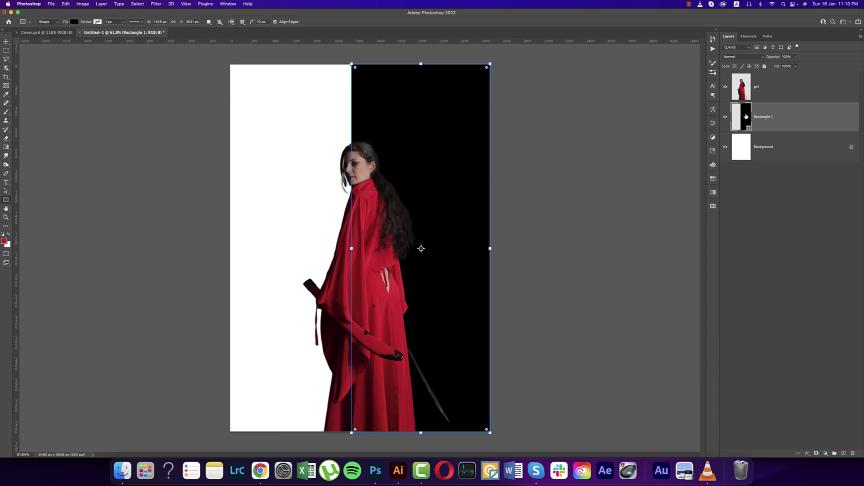
- Fill the rectangle with the dress red (df122d) sampled from the photo
{"action": "double_click", "coordinate": [746, 116]}
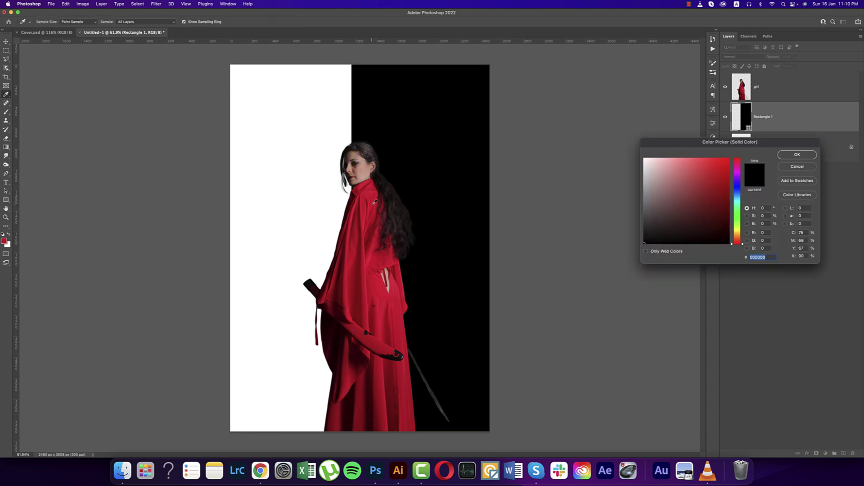
{"action": "left_click", "coordinate": [372, 205]}
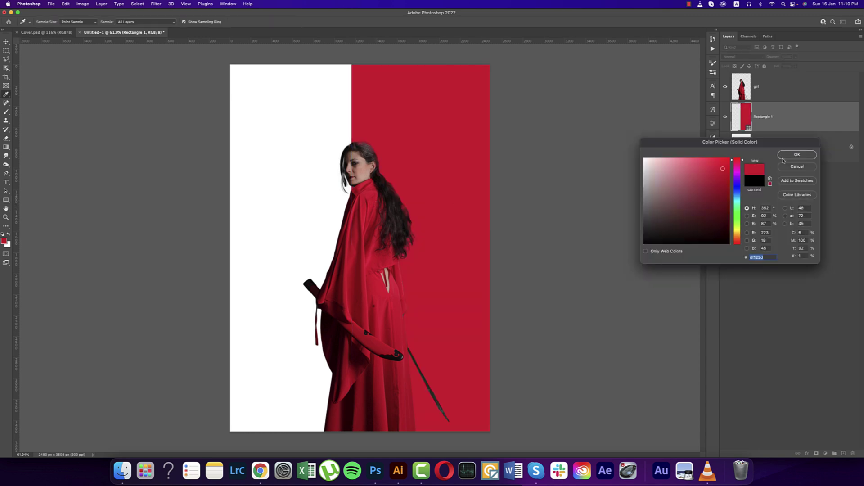
{"action": "left_click", "coordinate": [797, 155]}
{"action": "left_click", "coordinate": [786, 95]}
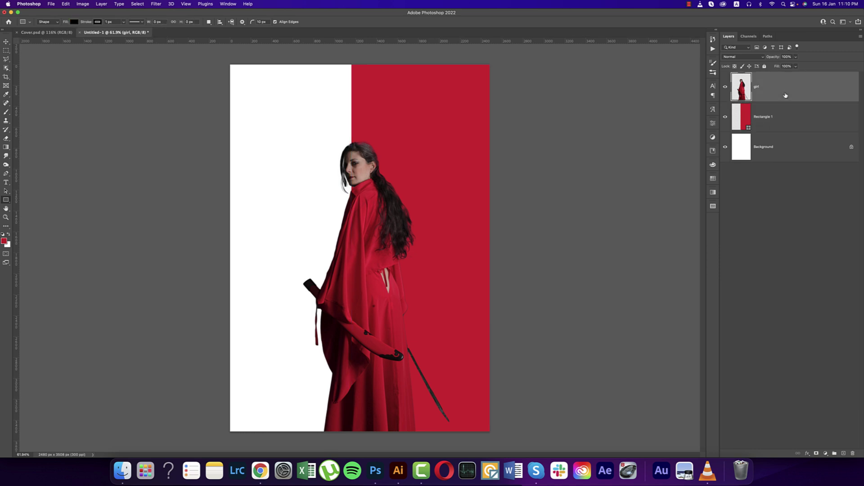
- Add a layer mask to 'girl' and set up a soft round brush with lower flow and 77% opacity
{"action": "left_click", "coordinate": [817, 453]}
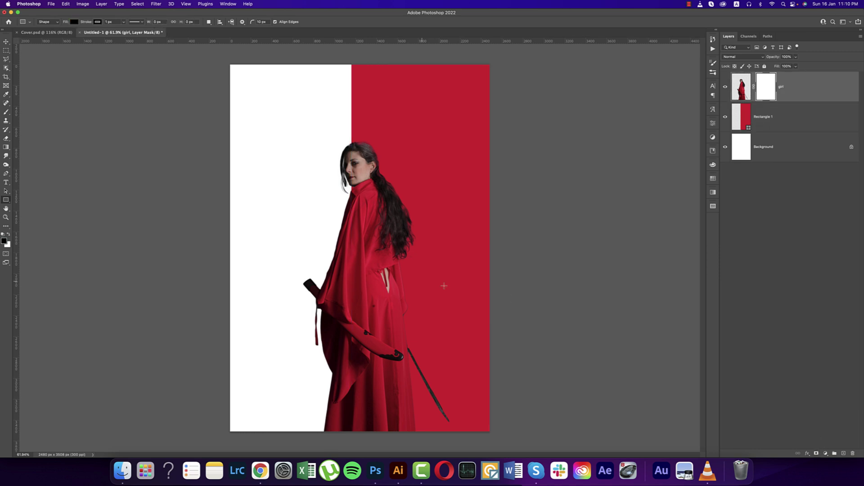
{"action": "left_click", "coordinate": [6, 111]}
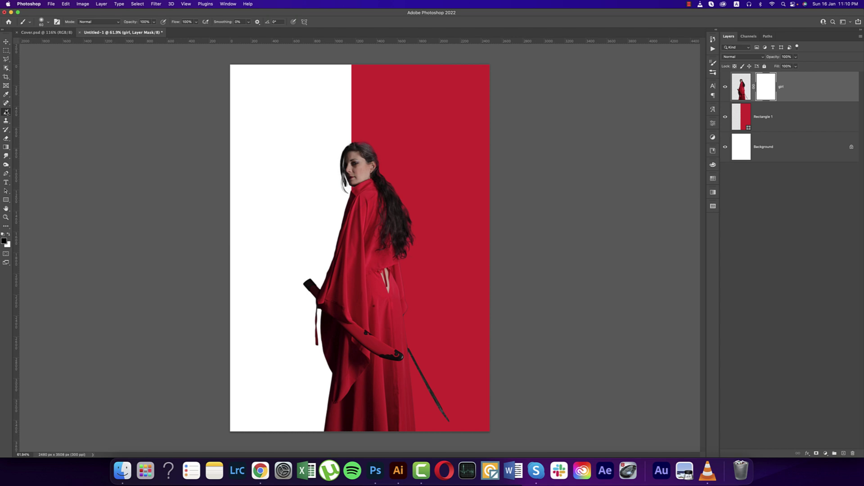
{"action": "right_click", "coordinate": [402, 194]}
{"action": "left_click", "coordinate": [434, 270]}
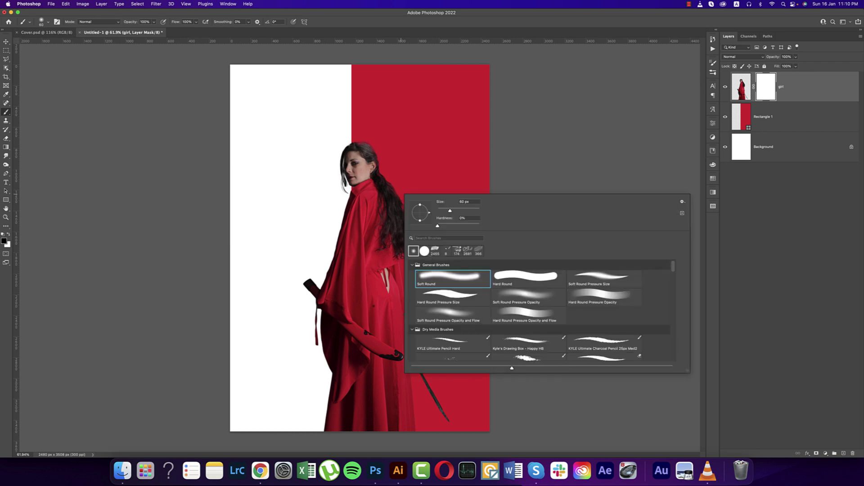
{"action": "left_click_drag", "start_coordinate": [175, 22], "coordinate": [124, 25]}
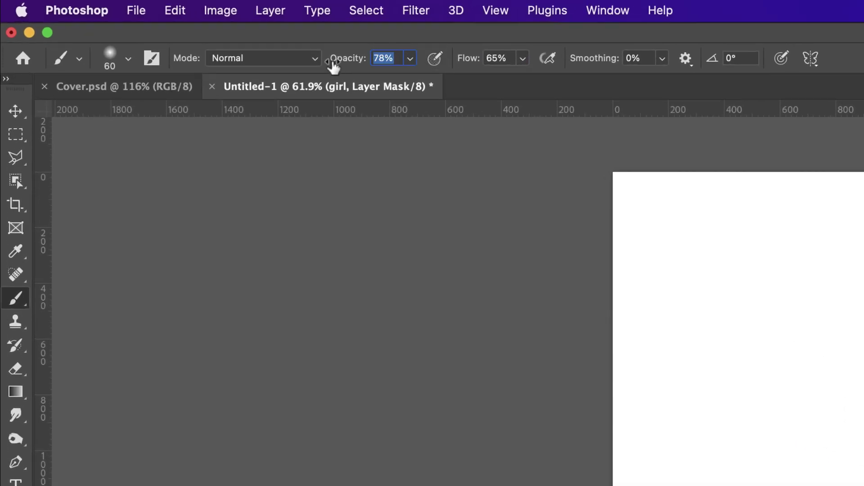
{"action": "left_click_drag", "start_coordinate": [333, 66], "coordinate": [333, 66]}
{"action": "key", "text": "Return"}
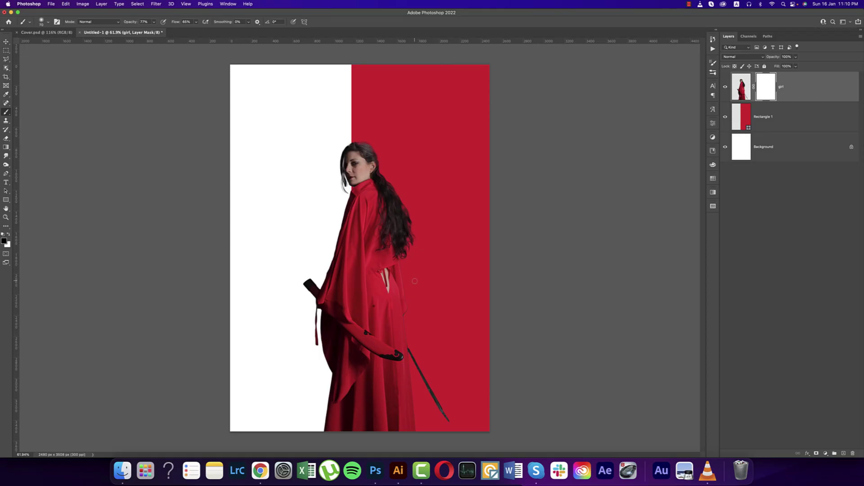
- Paint black on the mask over the sword, waist, robe's right edge and hand with 500 px, then 300 px brush
{"action": "key", "text": "bracketright"}
{"action": "key", "text": "bracketright"}
{"action": "key", "text": "bracketright"}
{"action": "key", "text": "bracketright"}
{"action": "key", "text": "bracketright"}
{"action": "key", "text": "bracketright"}
{"action": "key", "text": "bracketright"}
{"action": "key", "text": "bracketright"}
{"action": "key", "text": "bracketright"}
{"action": "key", "text": "bracketright"}
{"action": "key", "text": "bracketright"}
{"action": "mouse_move", "coordinate": [400, 291]}
{"action": "left_mouse_down"}
{"action": "mouse_move", "coordinate": [422, 317]}
{"action": "mouse_move", "coordinate": [460, 409]}
{"action": "mouse_move", "coordinate": [438, 345]}
{"action": "mouse_move", "coordinate": [429, 327]}
{"action": "mouse_move", "coordinate": [449, 398]}
{"action": "mouse_move", "coordinate": [424, 320]}
{"action": "mouse_move", "coordinate": [462, 409]}
{"action": "mouse_move", "coordinate": [459, 392]}
{"action": "mouse_move", "coordinate": [454, 415]}
{"action": "mouse_move", "coordinate": [411, 339]}
{"action": "left_mouse_up"}
{"action": "key", "text": "bracketleft"}
{"action": "key", "text": "bracketleft"}
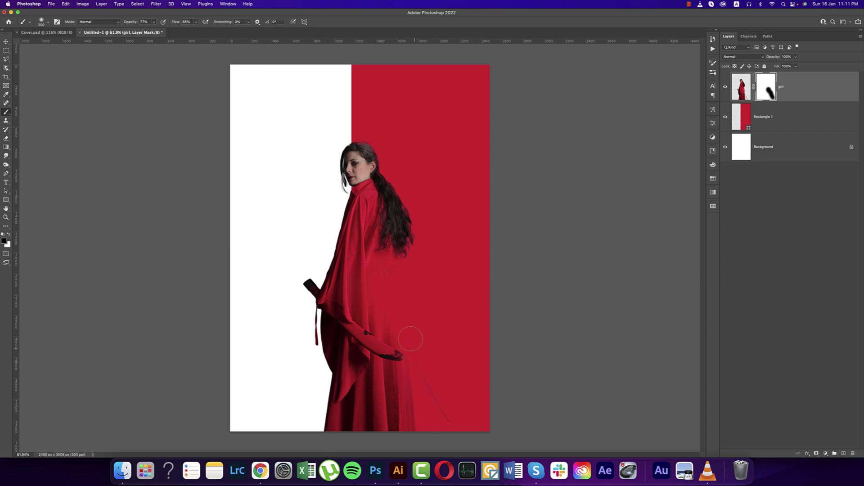
{"action": "scroll", "coordinate": [447, 407], "scroll_direction": "up", "scroll_amount": 3}
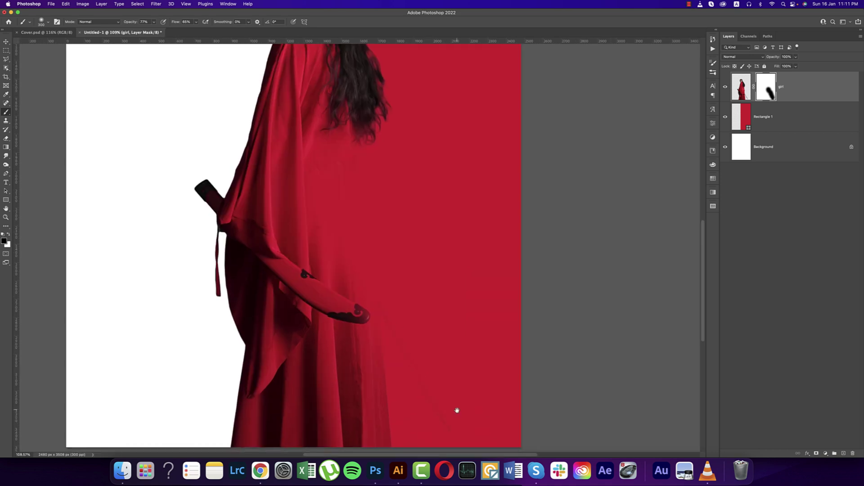
{"action": "left_click_drag", "start_coordinate": [457, 413], "coordinate": [422, 333]}
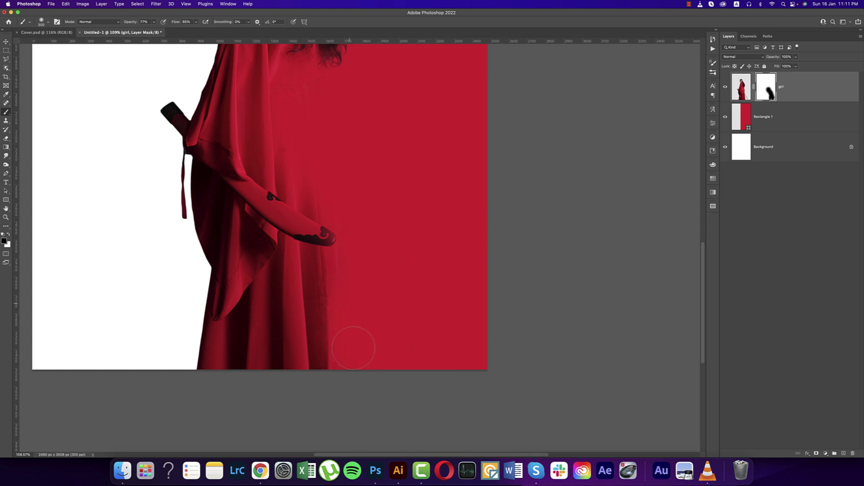
{"action": "mouse_move", "coordinate": [353, 295]}
{"action": "left_mouse_down"}
{"action": "mouse_move", "coordinate": [324, 319]}
{"action": "mouse_move", "coordinate": [328, 293]}
{"action": "mouse_move", "coordinate": [337, 324]}
{"action": "mouse_move", "coordinate": [332, 286]}
{"action": "mouse_move", "coordinate": [332, 318]}
{"action": "left_mouse_up"}
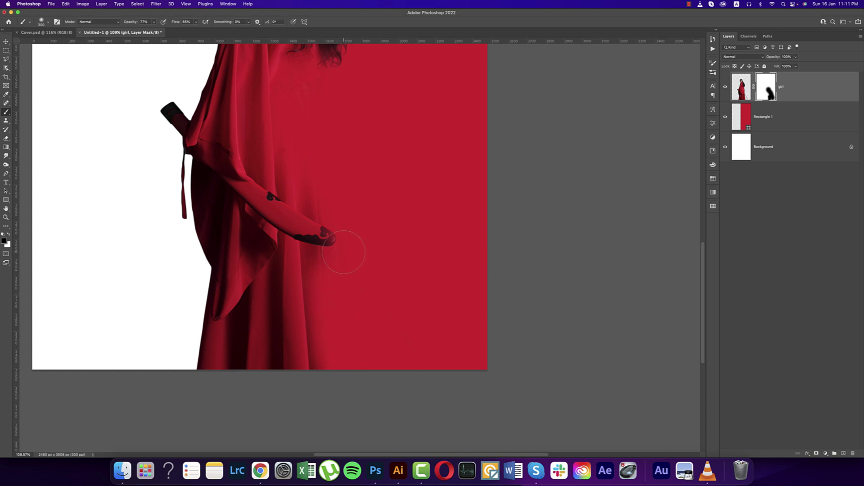
{"action": "mouse_move", "coordinate": [308, 178]}
{"action": "left_mouse_down"}
{"action": "mouse_move", "coordinate": [311, 274]}
{"action": "mouse_move", "coordinate": [320, 255]}
{"action": "mouse_move", "coordinate": [341, 253]}
{"action": "left_mouse_up"}
{"action": "scroll", "coordinate": [330, 236], "scroll_direction": "down", "scroll_amount": 1}
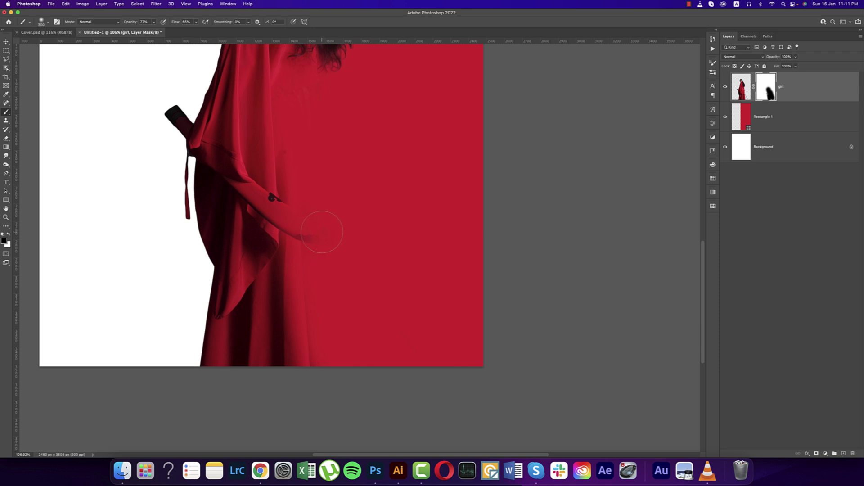
- Disable the girl mask and trace the forearm and scabbard with a closed Pen path
{"action": "right_click", "coordinate": [762, 85]}
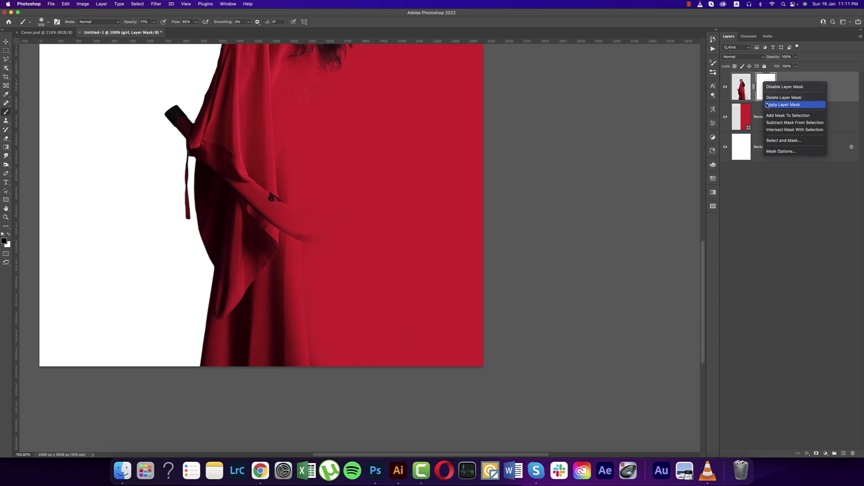
{"action": "left_click", "coordinate": [785, 87]}
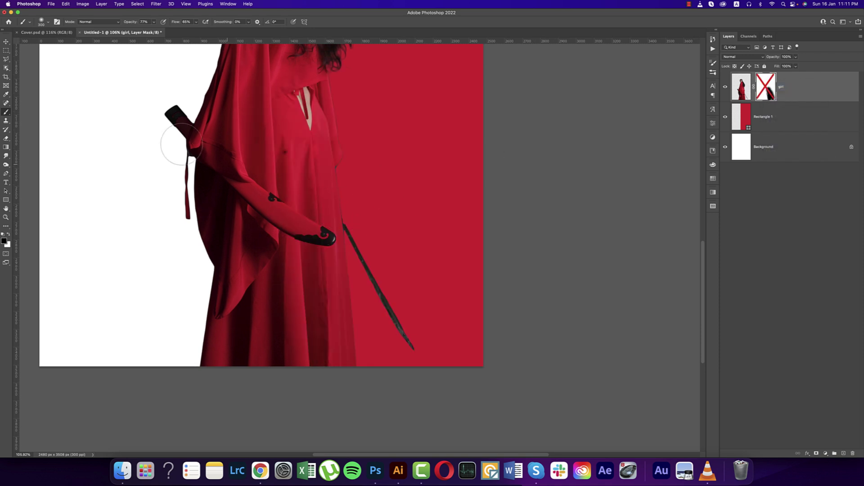
{"action": "key", "text": "p"}
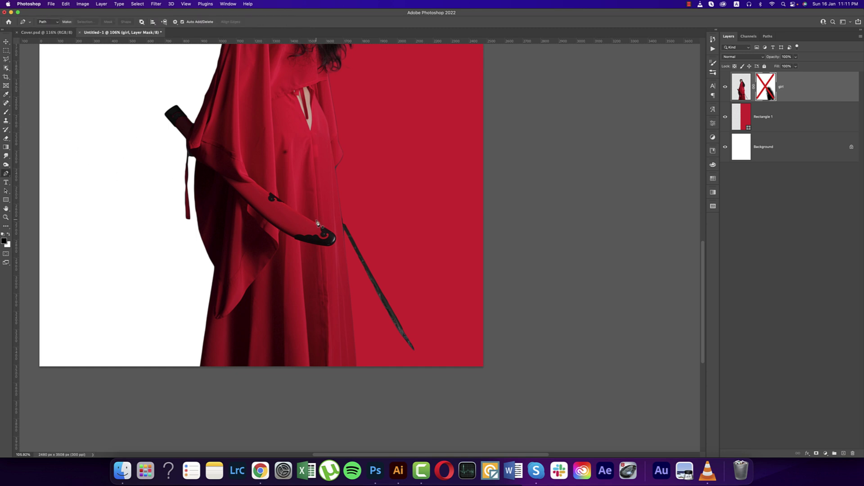
{"action": "scroll", "coordinate": [318, 223], "scroll_direction": "up", "scroll_amount": 5}
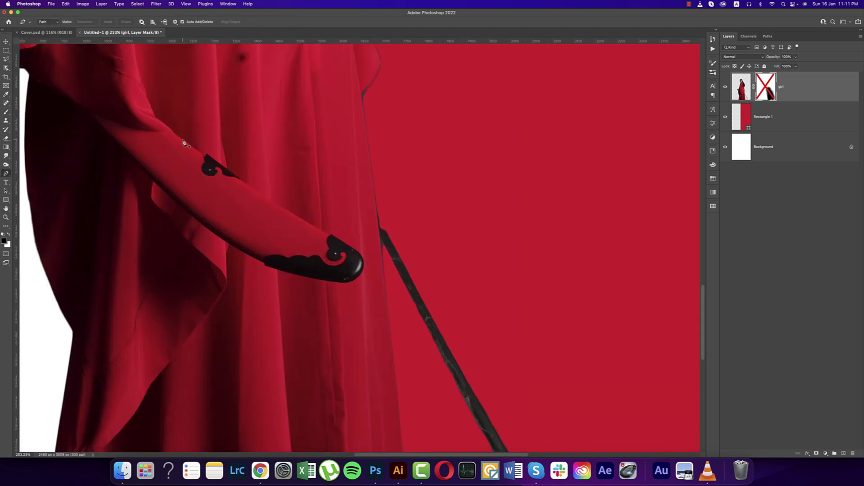
{"action": "left_click", "coordinate": [181, 138]}
{"action": "left_click", "coordinate": [241, 179]}
{"action": "left_click", "coordinate": [312, 228]}
{"action": "left_click", "coordinate": [332, 234]}
{"action": "left_click", "coordinate": [351, 240]}
{"action": "left_click", "coordinate": [360, 254]}
{"action": "left_click", "coordinate": [346, 283]}
{"action": "left_click", "coordinate": [265, 265]}
{"action": "left_click_drag", "start_coordinate": [137, 165], "coordinate": [85, 107]}
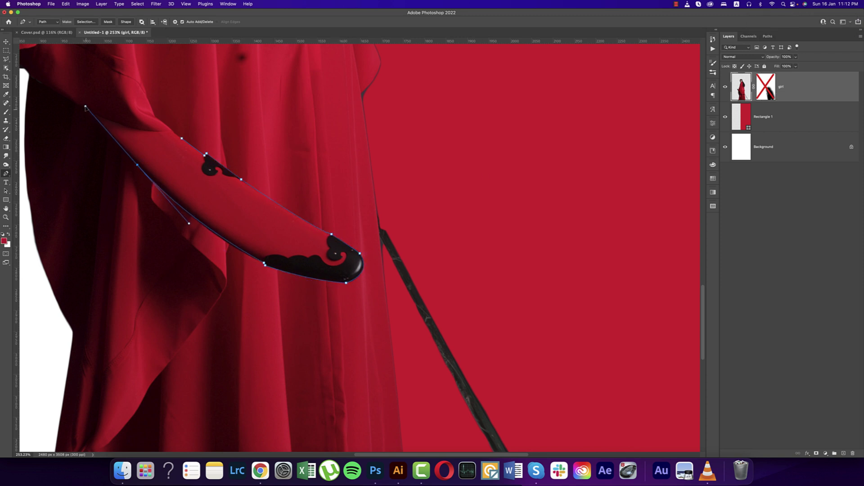
{"action": "left_click", "coordinate": [137, 165], "text": "alt"}
{"action": "left_click", "coordinate": [182, 138]}
- Turn the path into a selection, copy the arm to a new layer, and re-enable the mask
{"action": "right_click", "coordinate": [209, 167]}
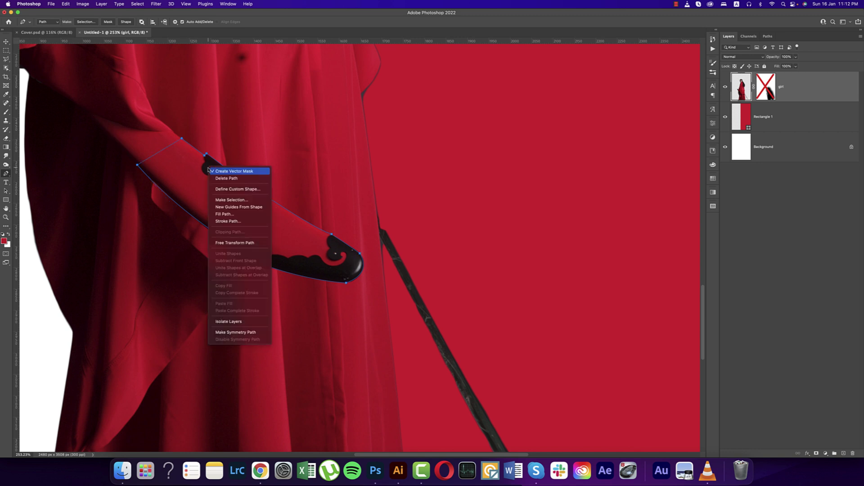
{"action": "left_click", "coordinate": [238, 201]}
{"action": "left_click", "coordinate": [470, 206]}
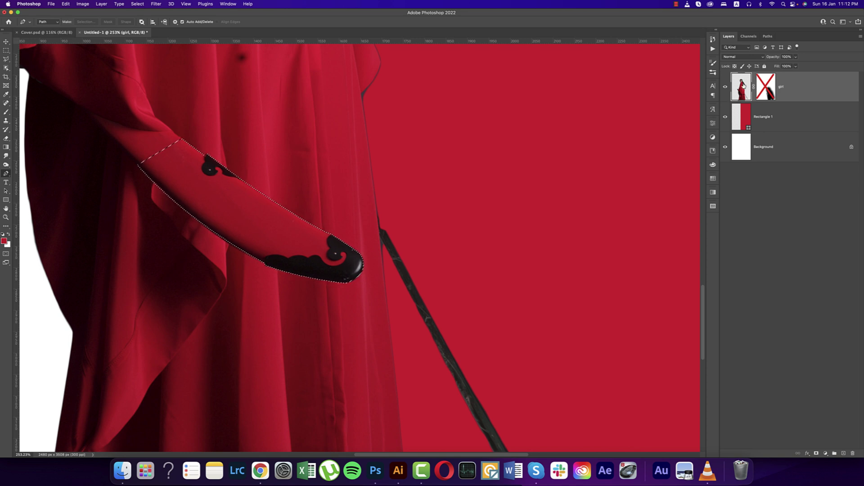
{"action": "key", "text": "super+j"}
{"action": "left_click", "coordinate": [770, 116], "text": "shift"}
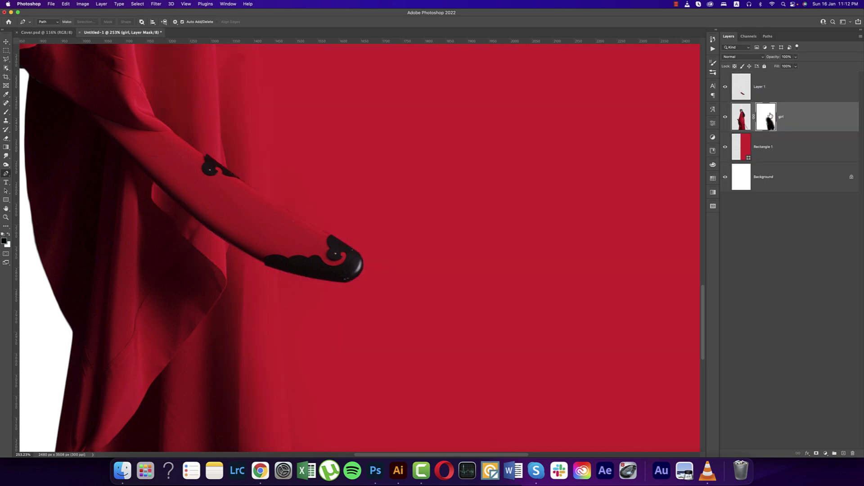
{"action": "key", "text": "super+0"}
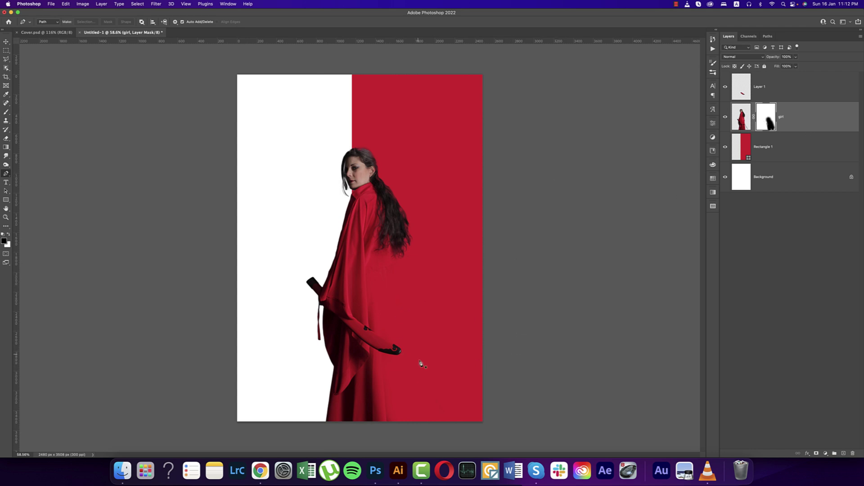
- Brush black on the girl mask over the dark robe edge near the waist and hem
{"action": "left_click", "coordinate": [6, 41]}
{"action": "key", "text": "b"}
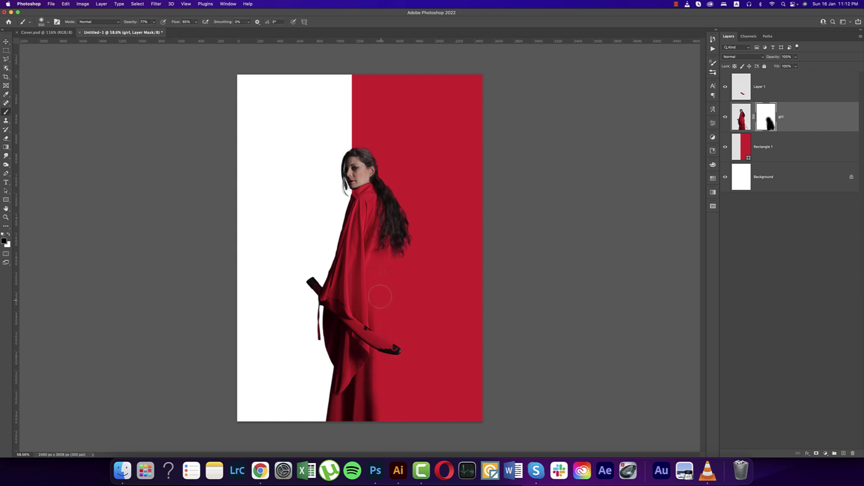
{"action": "left_click_drag", "start_coordinate": [383, 379], "coordinate": [384, 433]}
{"action": "scroll", "coordinate": [397, 383], "scroll_direction": "down", "scroll_amount": 3}
{"action": "scroll", "coordinate": [397, 383], "scroll_direction": "up", "scroll_amount": 3}
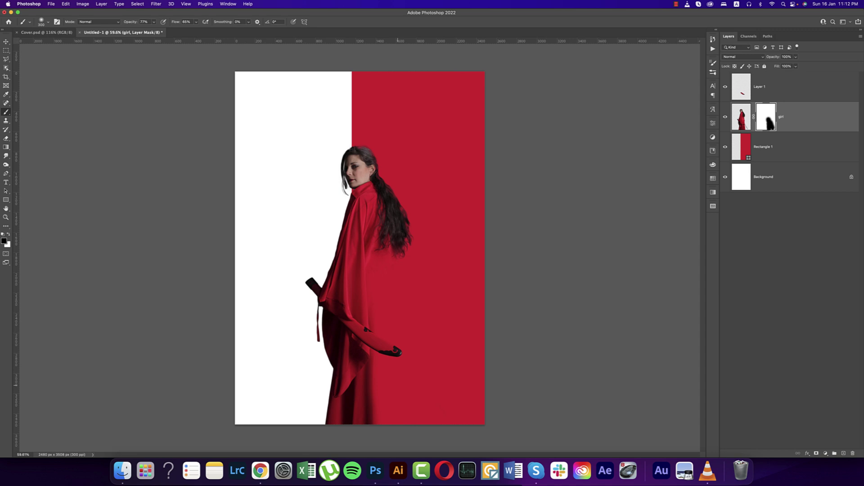
{"action": "left_click", "coordinate": [6, 41]}
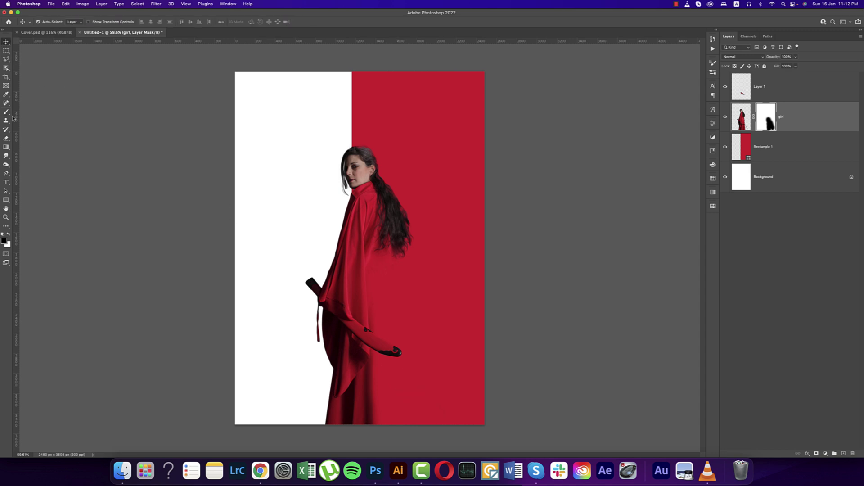
- Add a text layer and replace the LOREM IPSUM placeholder with 'RED'
{"action": "left_click", "coordinate": [6, 182]}
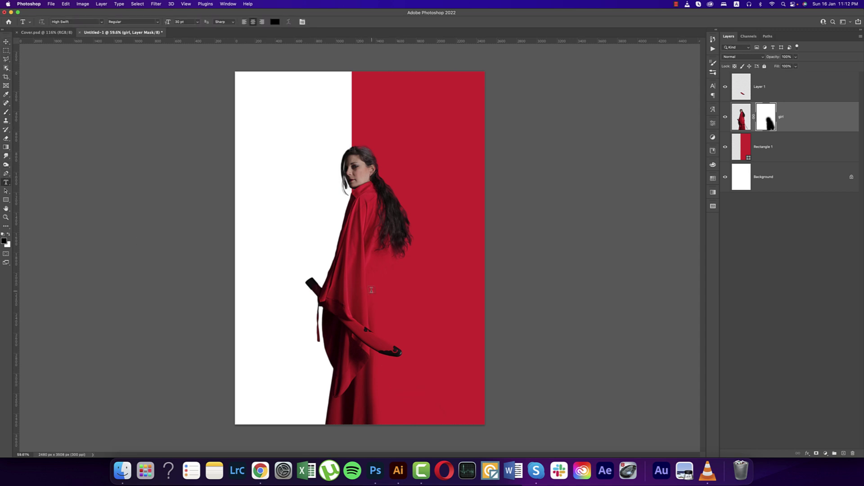
{"action": "left_click", "coordinate": [371, 289]}
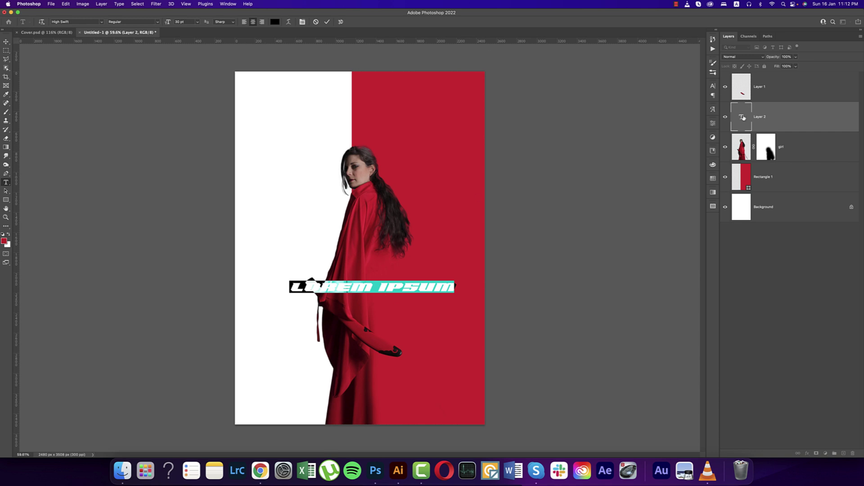
{"action": "left_click", "coordinate": [713, 86]}
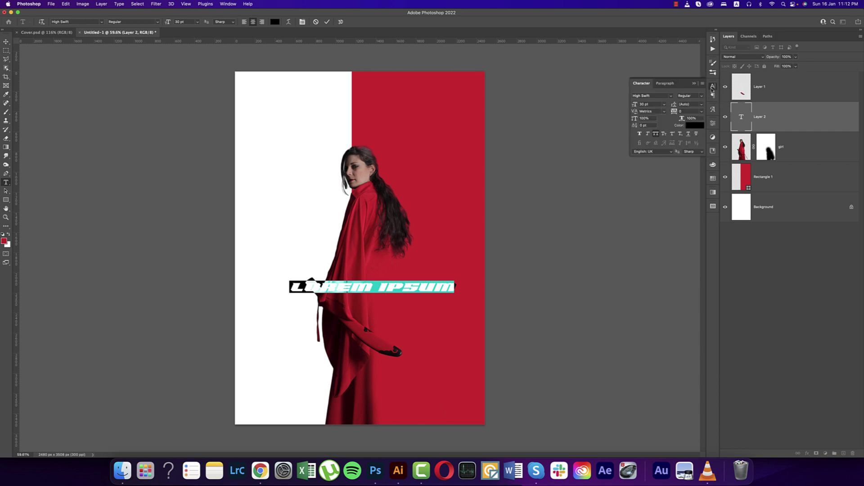
{"action": "key", "text": "super+Return"}
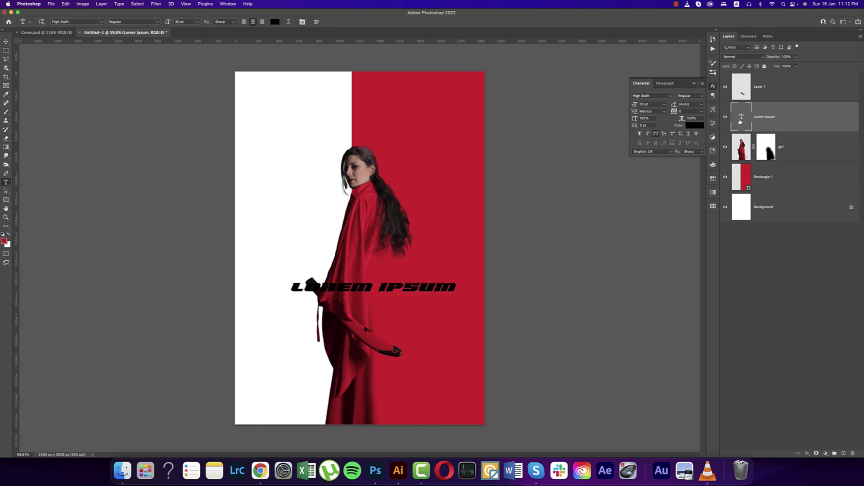
{"action": "double_click", "coordinate": [741, 117]}
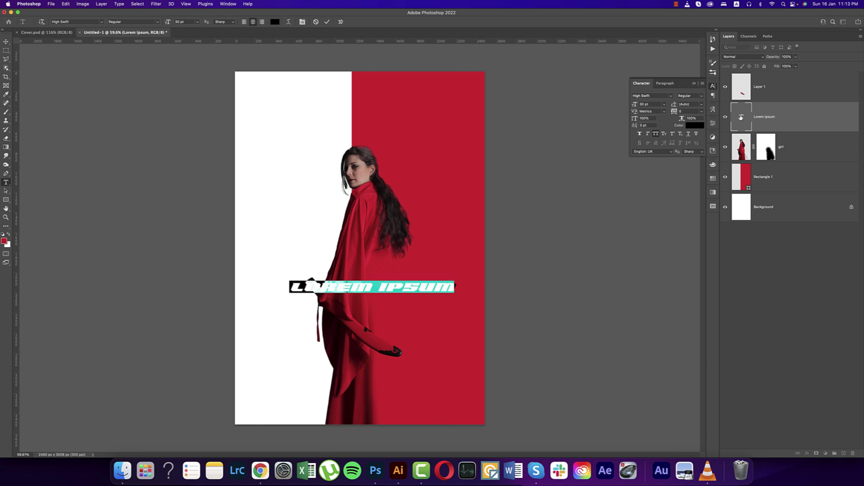
{"action": "type", "text": "RED"}
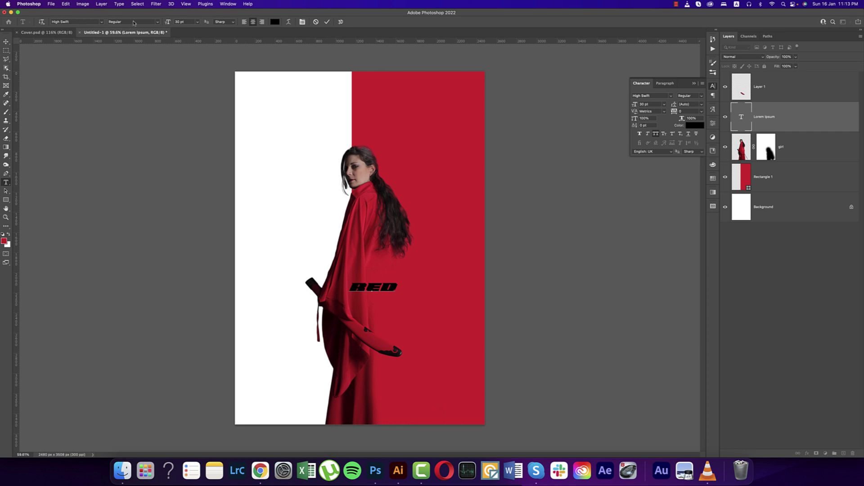
- Make the RED title white at 72 pt
{"action": "key", "text": "super+a"}
{"action": "left_click", "coordinate": [696, 126]}
{"action": "left_click", "coordinate": [644, 158]}
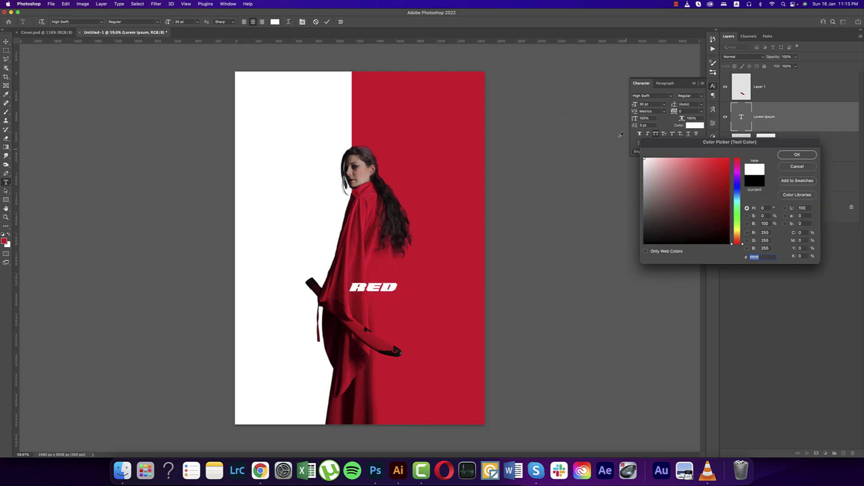
{"action": "left_click", "coordinate": [797, 155]}
{"action": "left_click", "coordinate": [696, 83]}
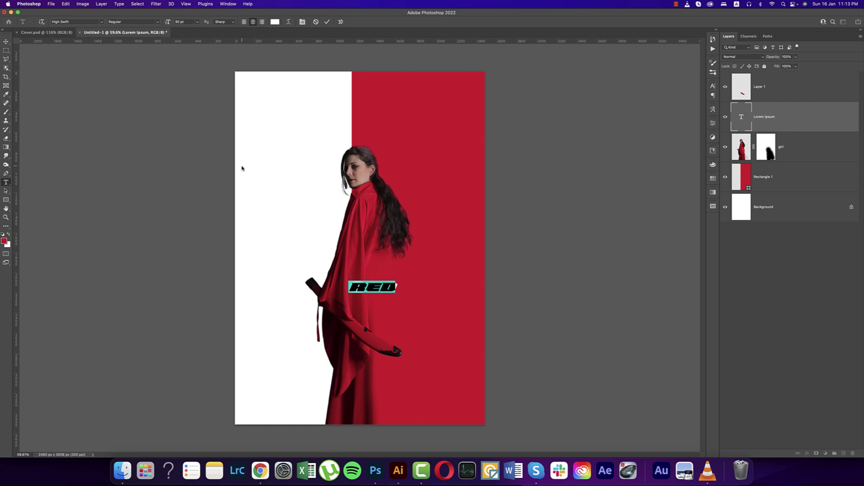
{"action": "key", "text": "super+t"}
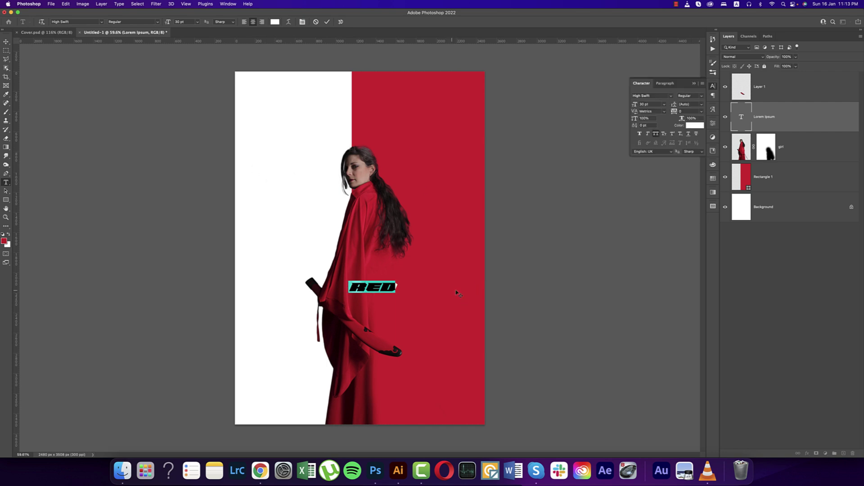
{"action": "left_click", "coordinate": [665, 105]}
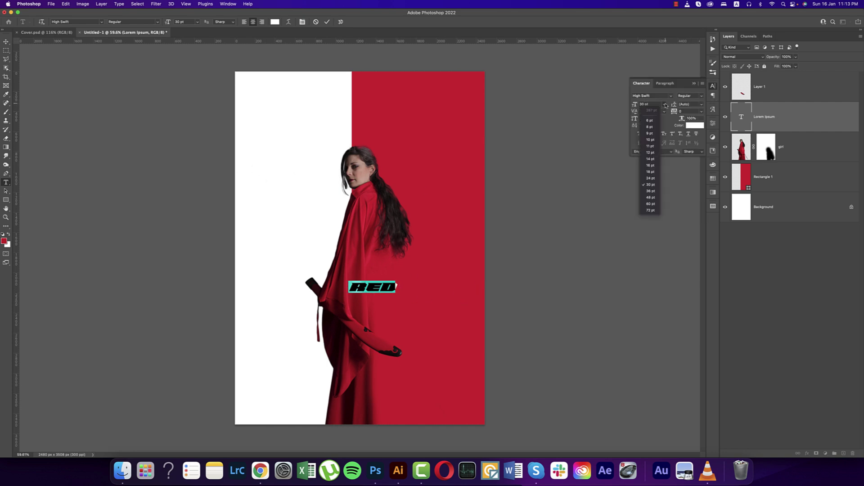
{"action": "left_click", "coordinate": [651, 211]}
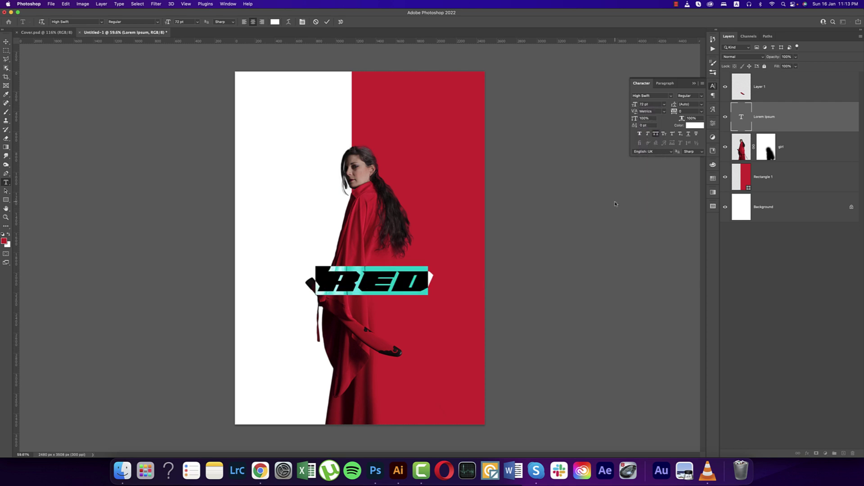
- Enlarge the RED title with Free Transform and shift it right onto the red half
{"action": "left_click", "coordinate": [7, 41]}
{"action": "key", "text": "super+t"}
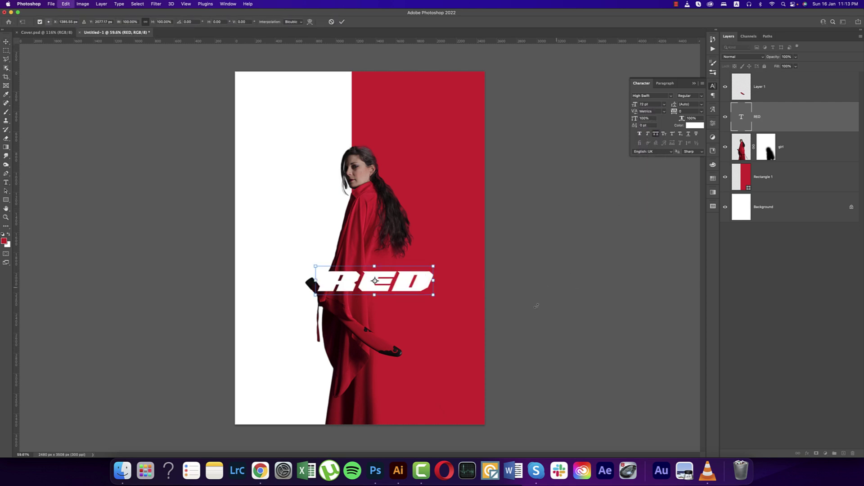
{"action": "left_click_drag", "start_coordinate": [435, 281], "coordinate": [458, 299]}
{"action": "key", "text": "Return"}
- Place the pngfind credits PNG from TUTORIAL ENG 2021 > 25-12-21 as an embedded image
{"action": "left_click", "coordinate": [56, 7]}
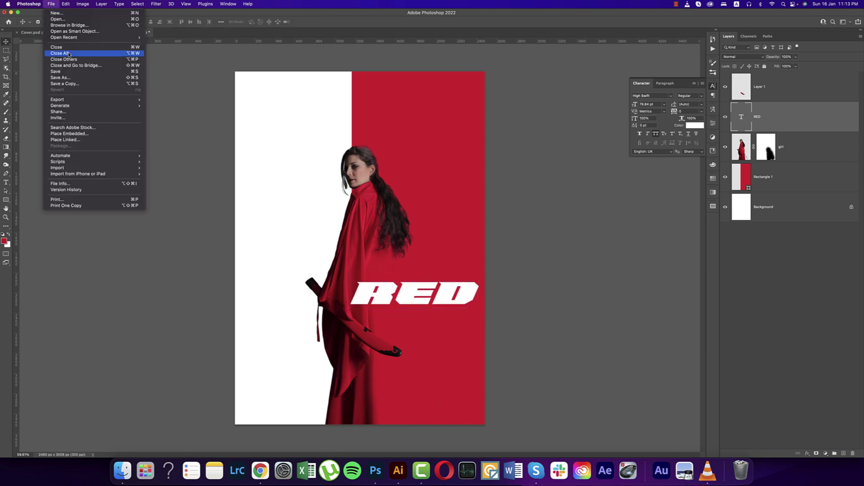
{"action": "left_click", "coordinate": [72, 133]}
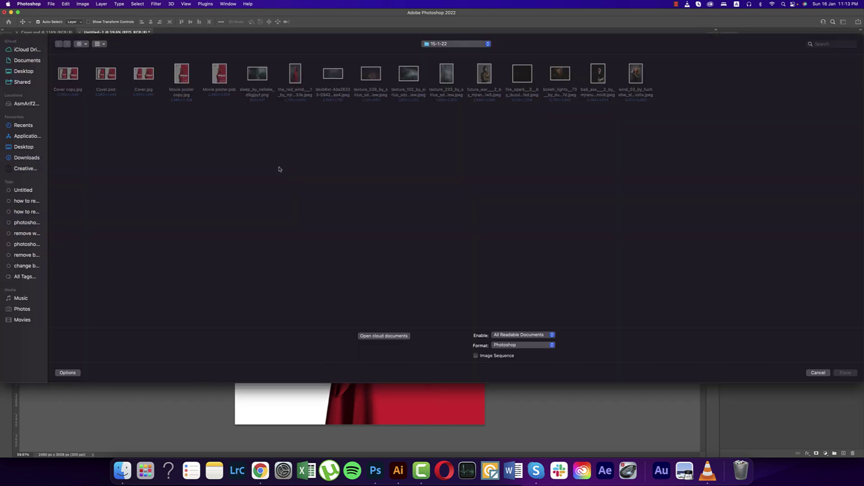
{"action": "left_click", "coordinate": [452, 48]}
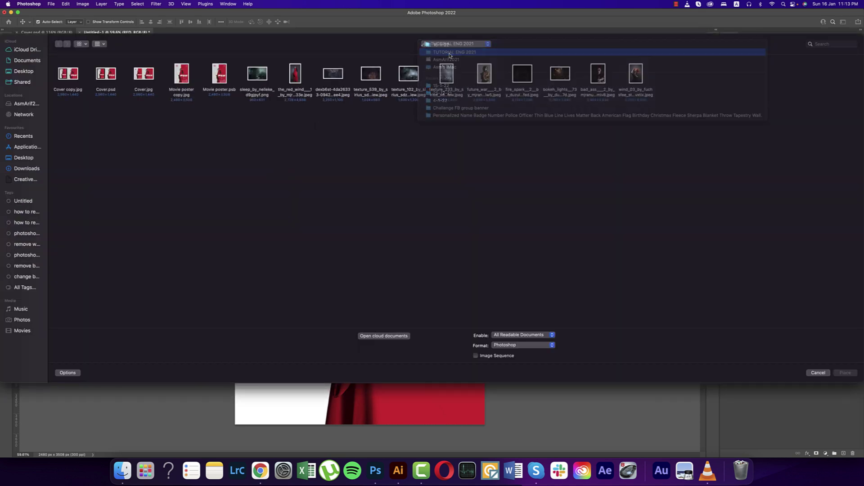
{"action": "left_click", "coordinate": [452, 54]}
{"action": "double_click", "coordinate": [263, 77]}
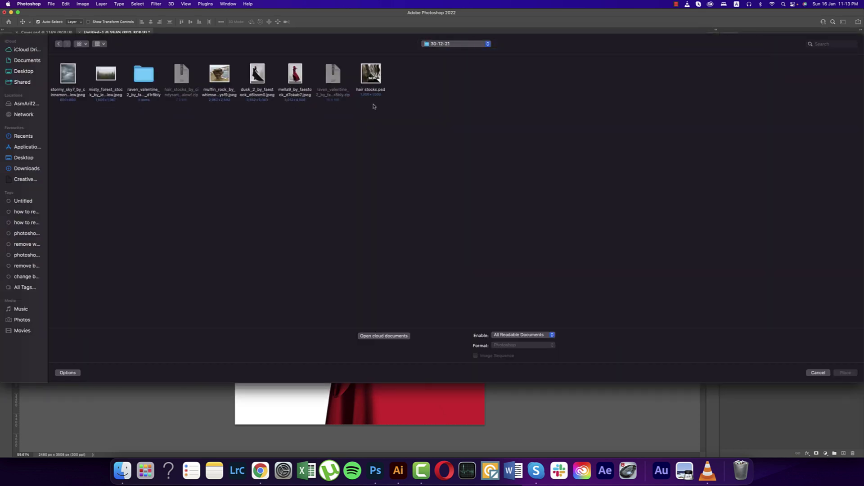
{"action": "left_click", "coordinate": [455, 45]}
{"action": "left_click", "coordinate": [453, 51]}
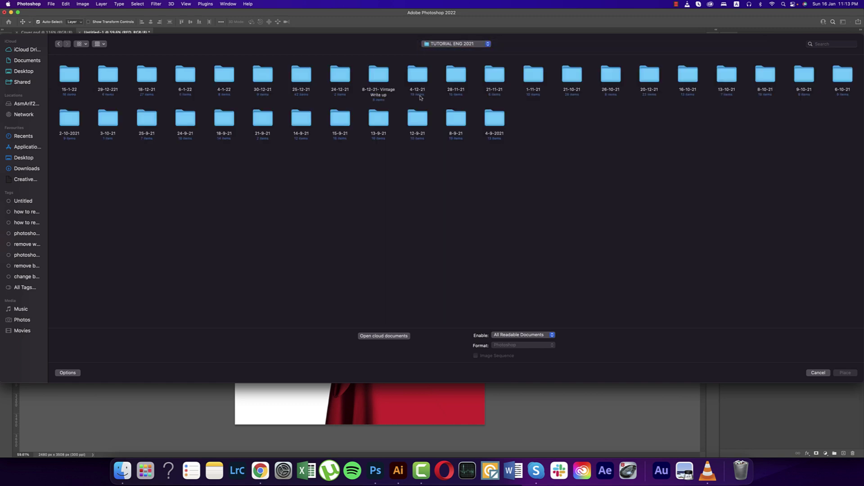
{"action": "double_click", "coordinate": [301, 74]}
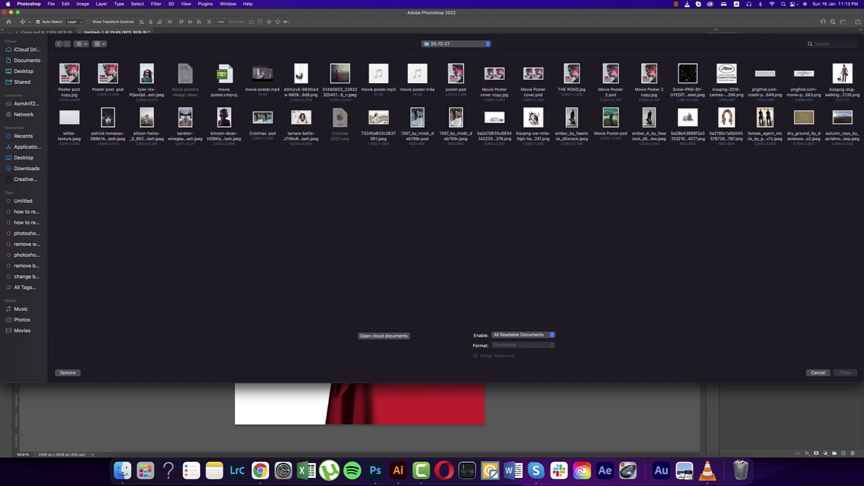
{"action": "left_click", "coordinate": [765, 74]}
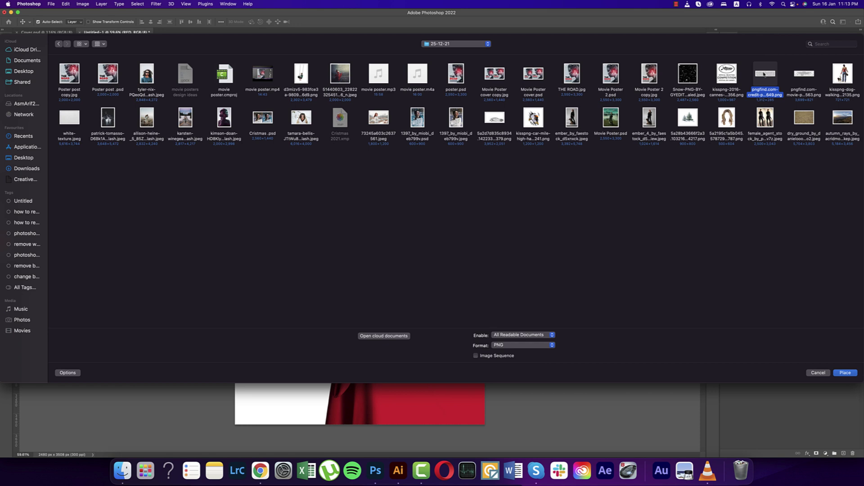
{"action": "left_click", "coordinate": [840, 374]}
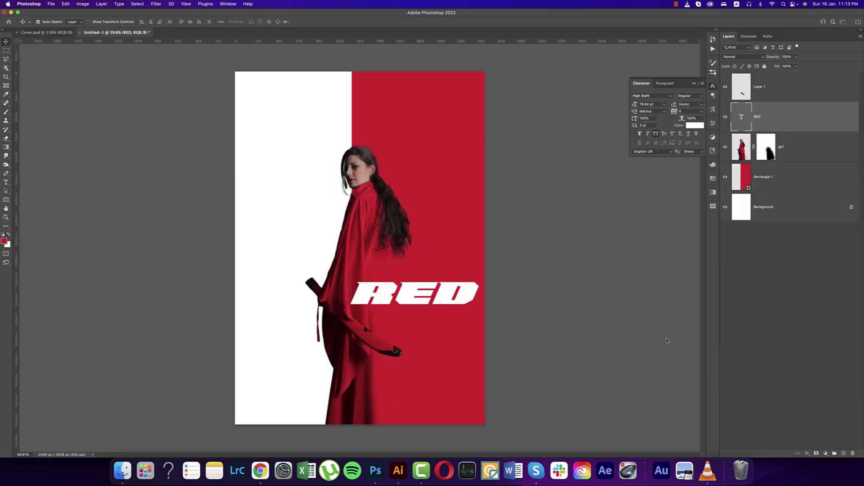
- Shrink the placed credits and move them to the poster's bottom-right
{"action": "left_click_drag", "start_coordinate": [237, 248], "coordinate": [381, 248]}
{"action": "left_click_drag", "start_coordinate": [440, 257], "coordinate": [432, 409]}
{"action": "key", "text": "Return"}
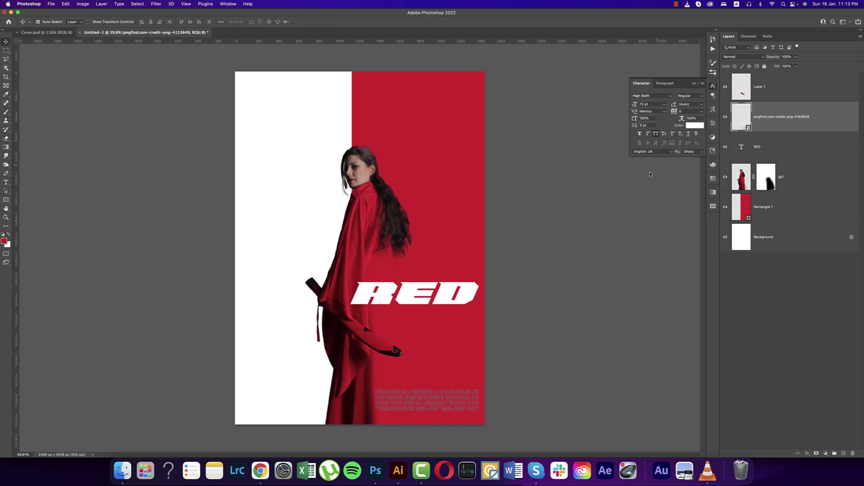
- Rasterize the credits layer and rename it 'footer'
{"action": "right_click", "coordinate": [783, 128]}
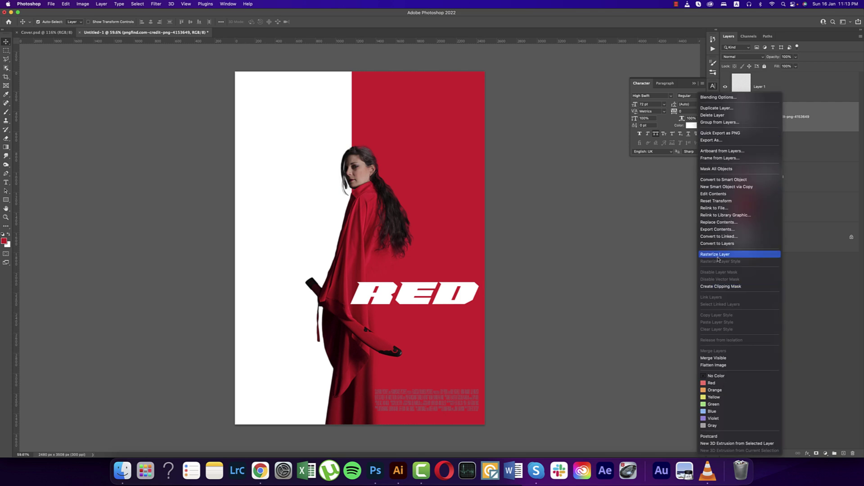
{"action": "key", "text": "Return"}
{"action": "key", "text": "BackSpace"}
{"action": "type", "text": "footer"}
{"action": "key", "text": "Return"}
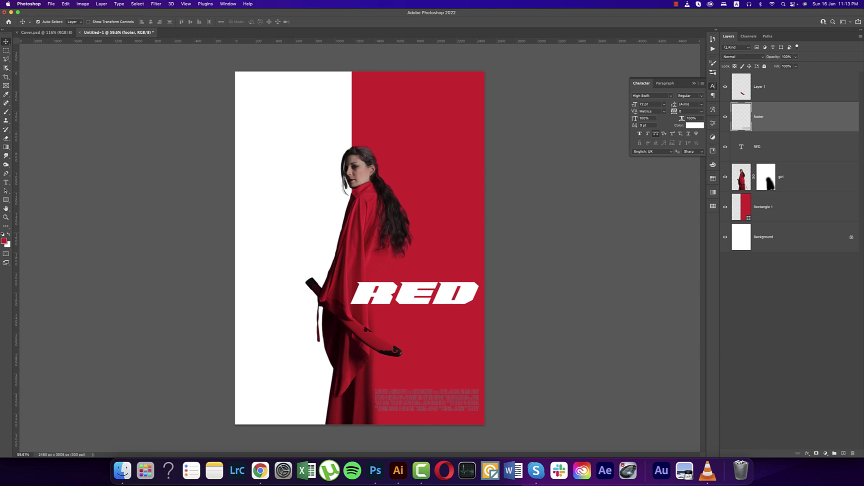
{"action": "right_click", "coordinate": [788, 118]}
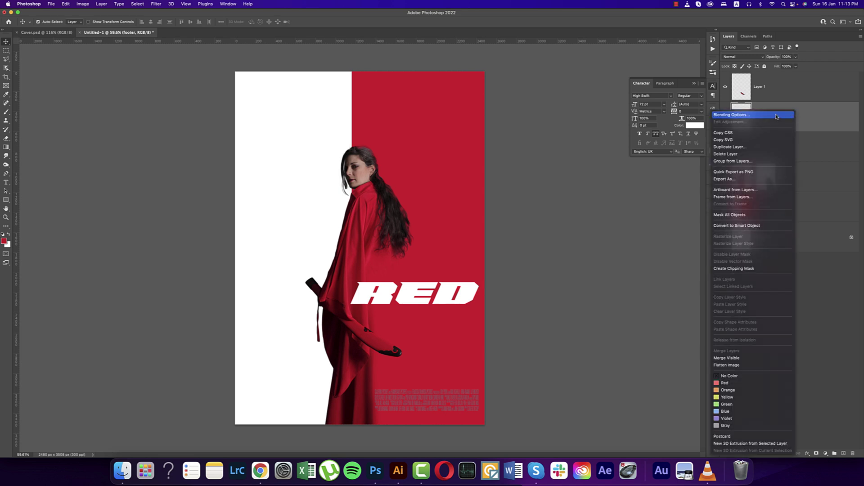
{"action": "left_click", "coordinate": [776, 117]}
- Give the footer layer a white Color Overlay layer style
{"action": "left_click", "coordinate": [588, 159]}
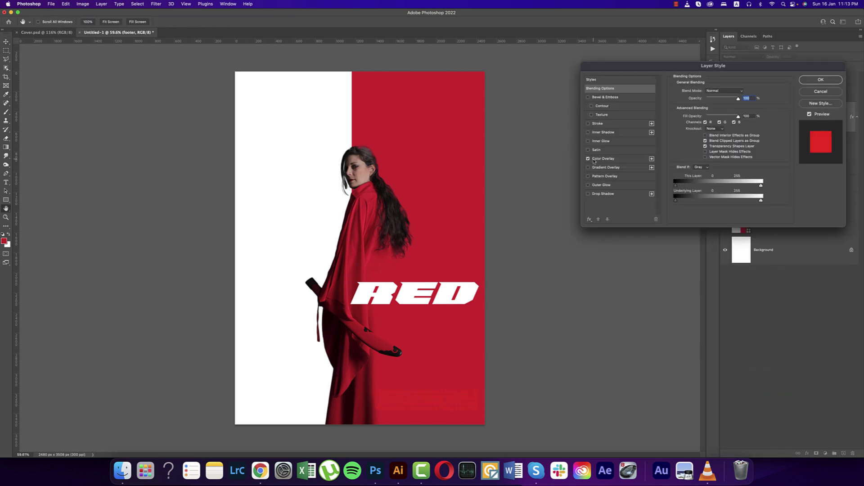
{"action": "left_click", "coordinate": [606, 160]}
{"action": "left_click", "coordinate": [742, 92]}
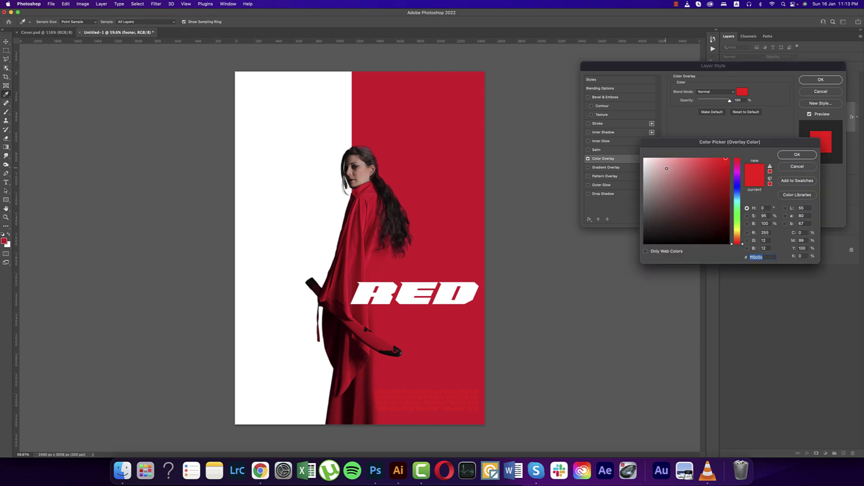
{"action": "left_click_drag", "start_coordinate": [650, 163], "coordinate": [648, 152]}
{"action": "left_click", "coordinate": [796, 156]}
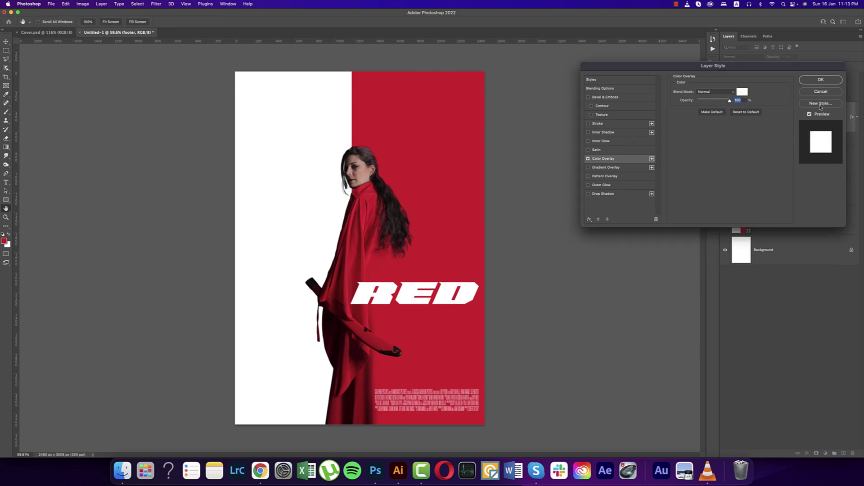
{"action": "left_click", "coordinate": [822, 79]}
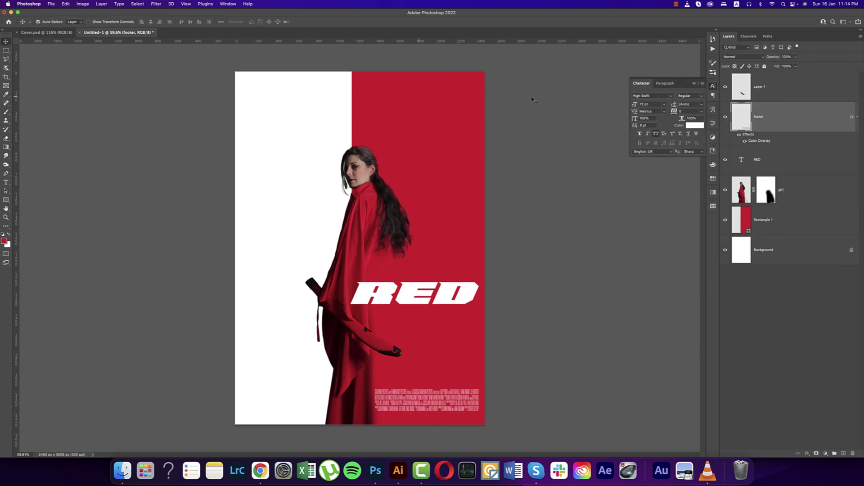
{"action": "left_click", "coordinate": [53, 5]}
{"action": "left_click", "coordinate": [242, 157]}
- Place the kisspng Cannes logo and shrink it into the top-right corner
{"action": "left_click", "coordinate": [727, 75]}
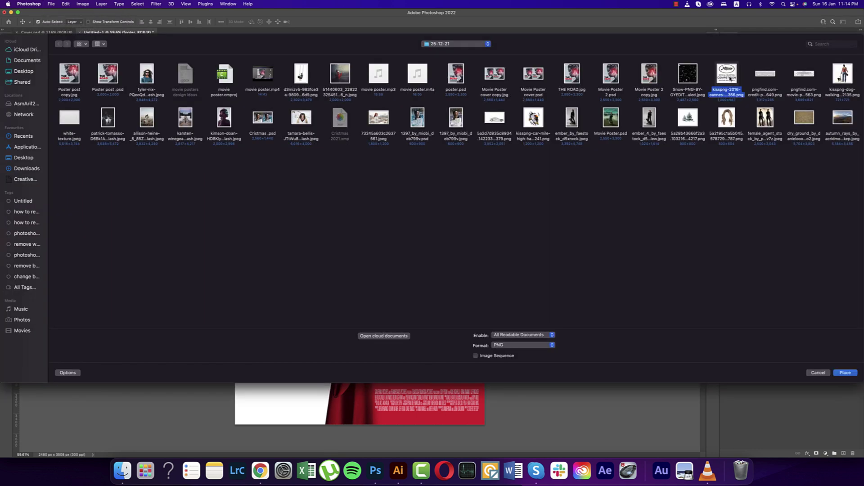
{"action": "double_click", "coordinate": [727, 76]}
{"action": "left_click_drag", "start_coordinate": [231, 247], "coordinate": [460, 107]}
{"action": "key", "text": "Return"}
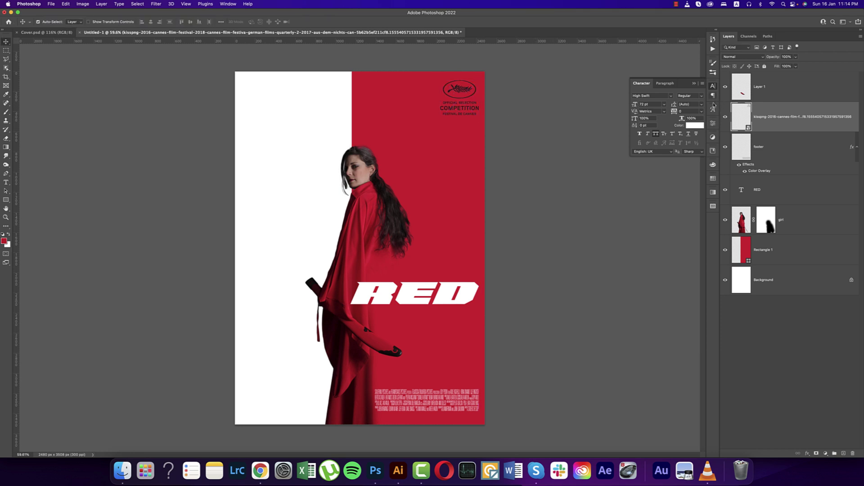
{"action": "left_click", "coordinate": [696, 85]}
- Rasterize the logo layer and rename it 'award'
{"action": "right_click", "coordinate": [788, 124]}
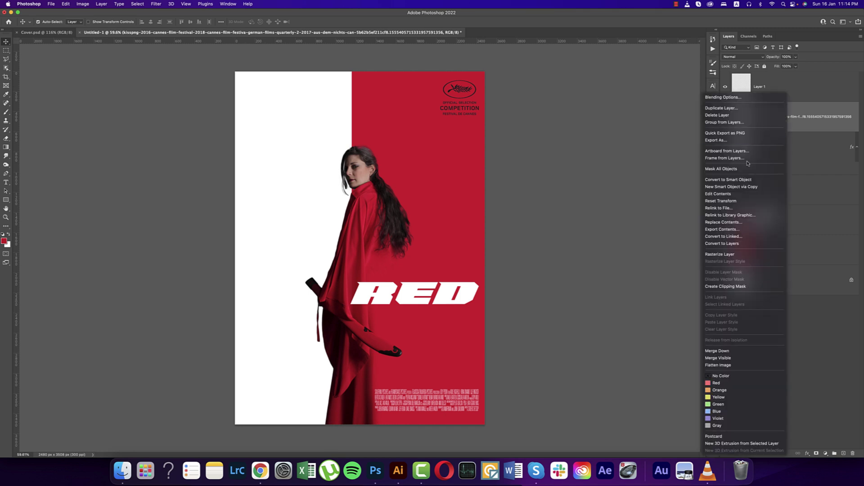
{"action": "left_click", "coordinate": [733, 255]}
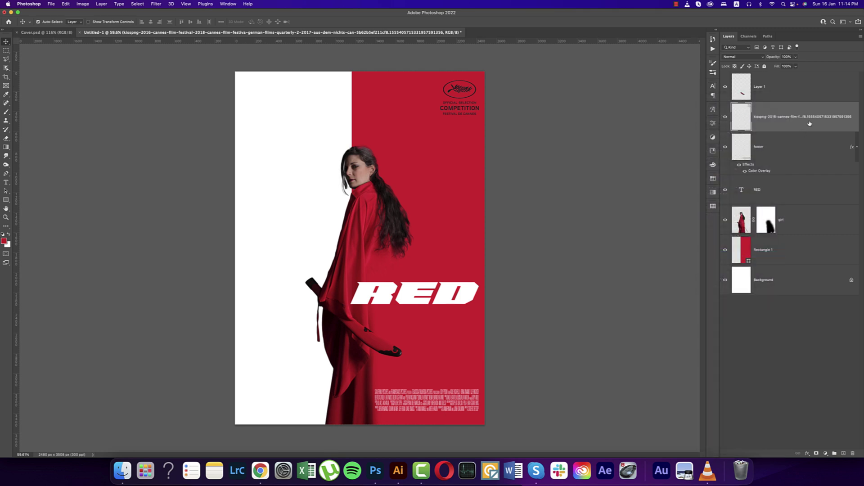
{"action": "double_click", "coordinate": [804, 118]}
{"action": "type", "text": "award"}
{"action": "key", "text": "Return"}
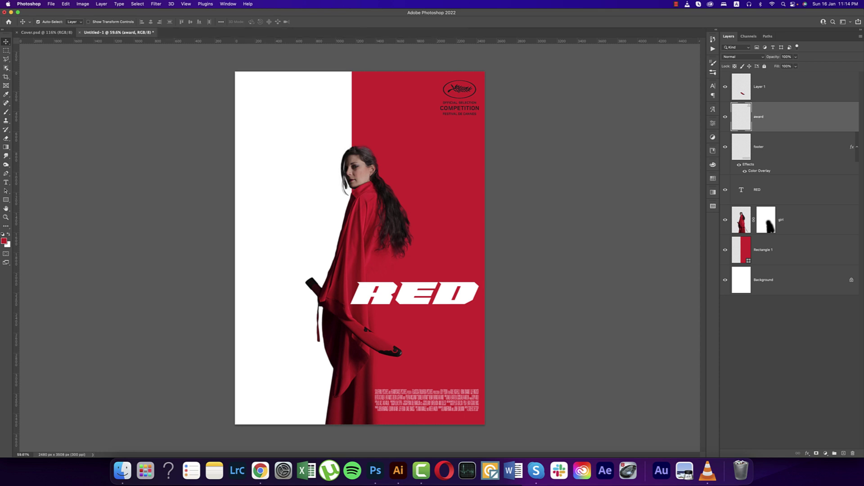
- Apply a white Color Overlay to the award layer
{"action": "right_click", "coordinate": [804, 122]}
{"action": "left_click", "coordinate": [765, 114]}
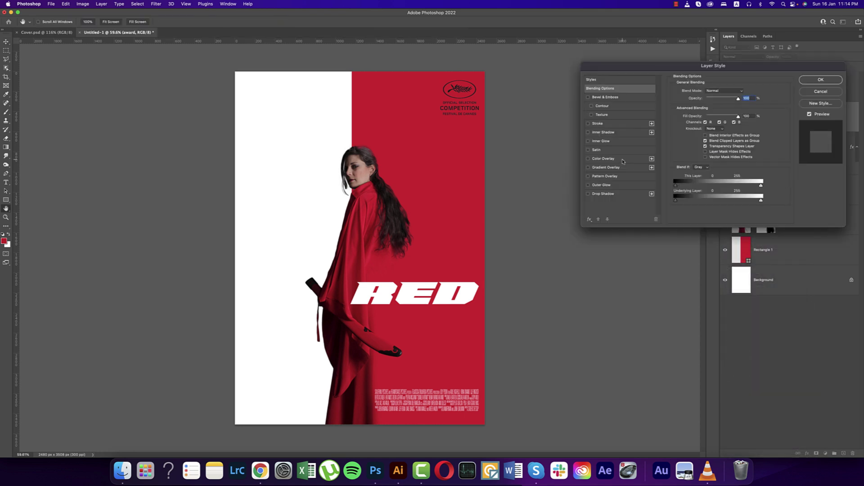
{"action": "left_click", "coordinate": [588, 159]}
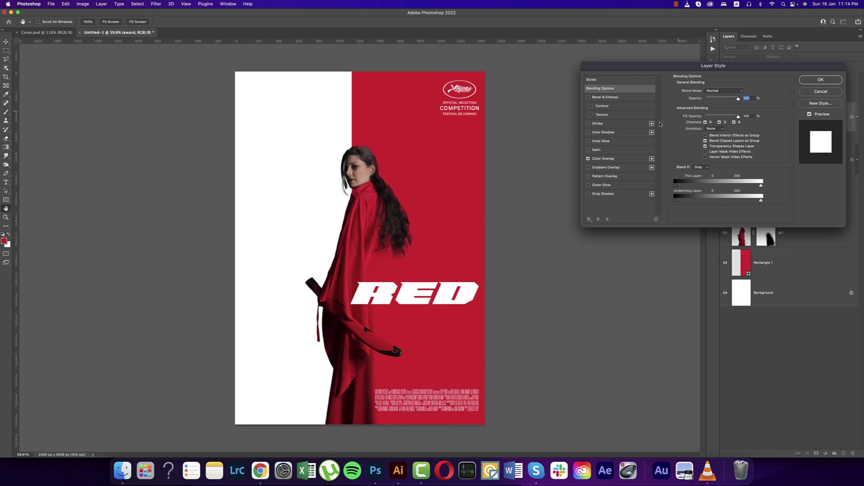
{"action": "left_click", "coordinate": [806, 80]}
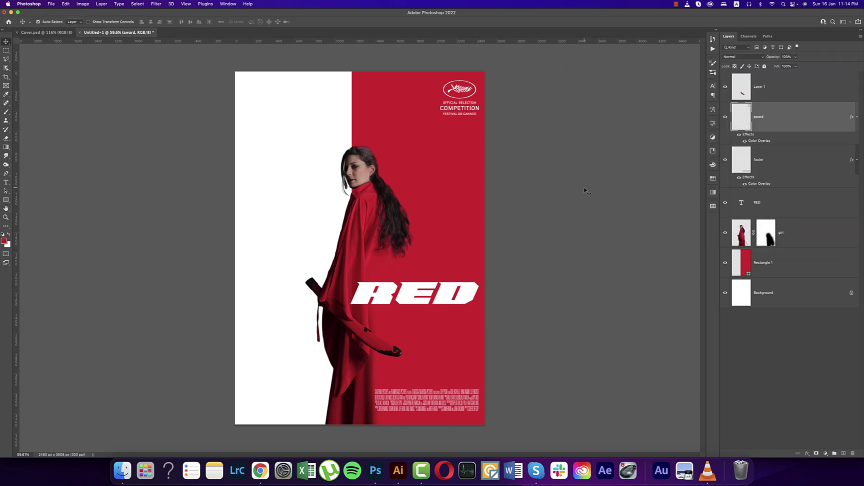
{"action": "left_click", "coordinate": [586, 190]}
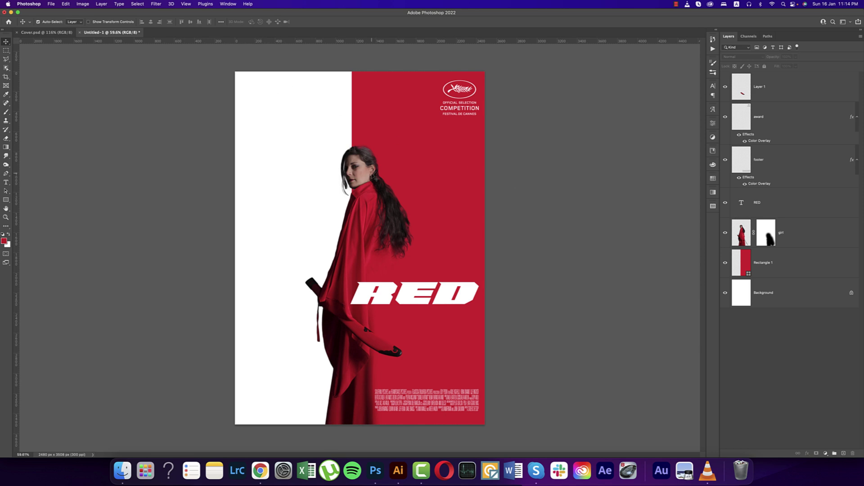
- Add a light grey (RGB 213) Solid Color fill layer above the Background
{"action": "left_click", "coordinate": [769, 271]}
{"action": "left_click", "coordinate": [778, 298]}
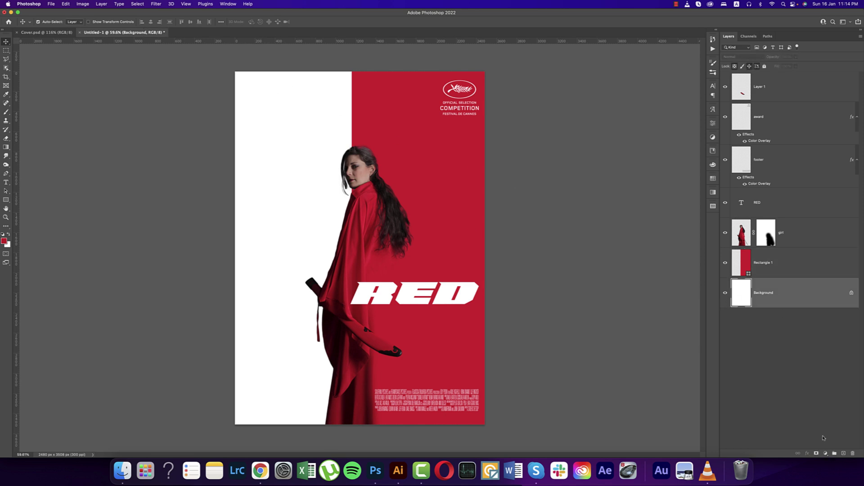
{"action": "left_click", "coordinate": [826, 454]}
{"action": "left_click", "coordinate": [827, 300]}
{"action": "left_click", "coordinate": [644, 174]}
{"action": "left_click", "coordinate": [643, 172]}
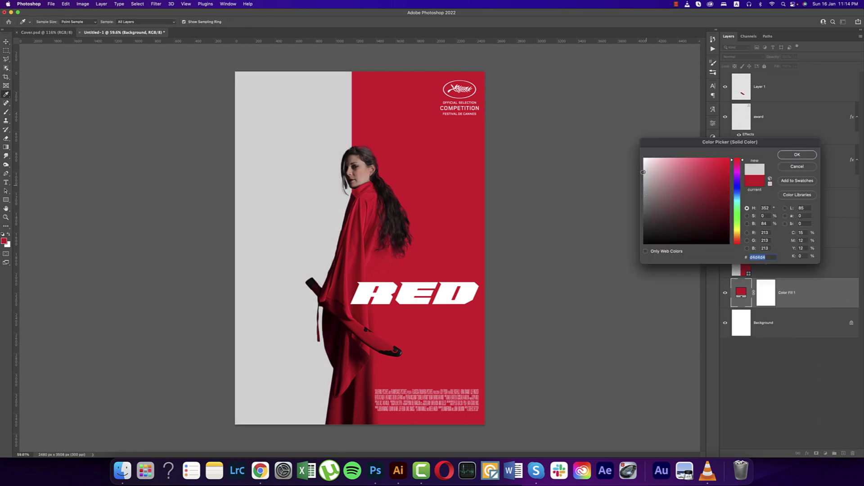
{"action": "left_click", "coordinate": [644, 171]}
{"action": "left_click", "coordinate": [782, 155]}
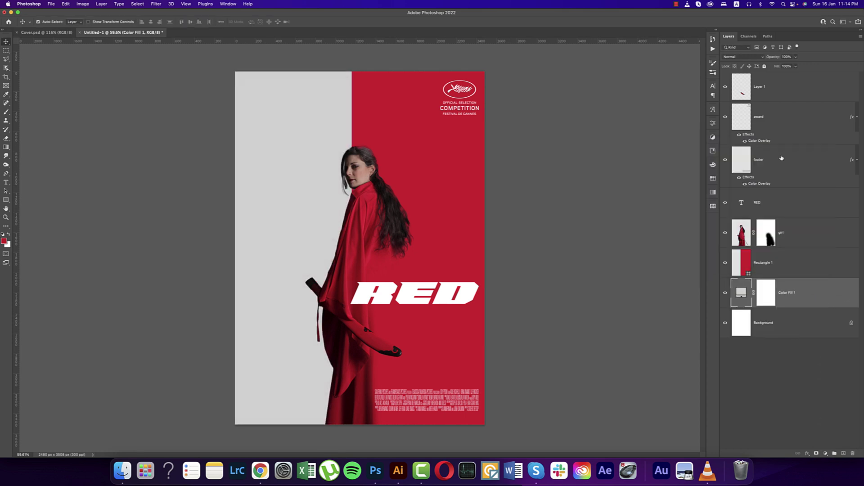
{"action": "left_click", "coordinate": [572, 219]}
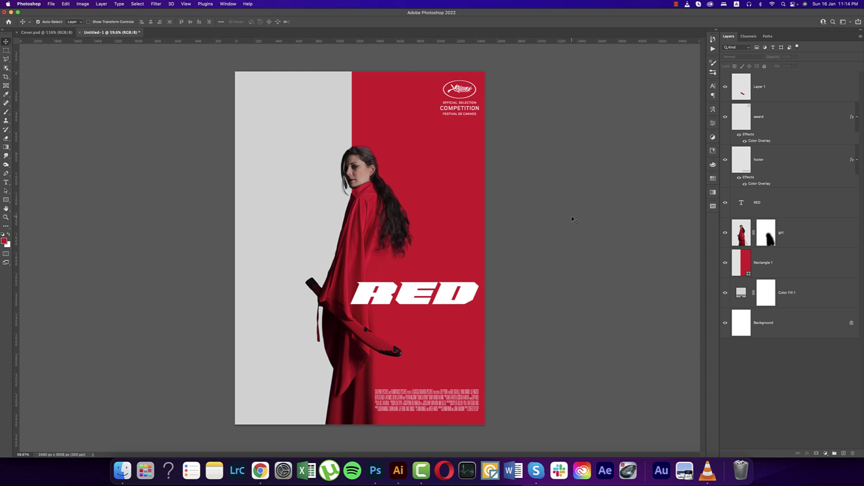
{"action": "left_click", "coordinate": [42, 8]}
- Place the snow PNG and enlarge it to cover the poster
{"action": "left_click", "coordinate": [94, 135]}
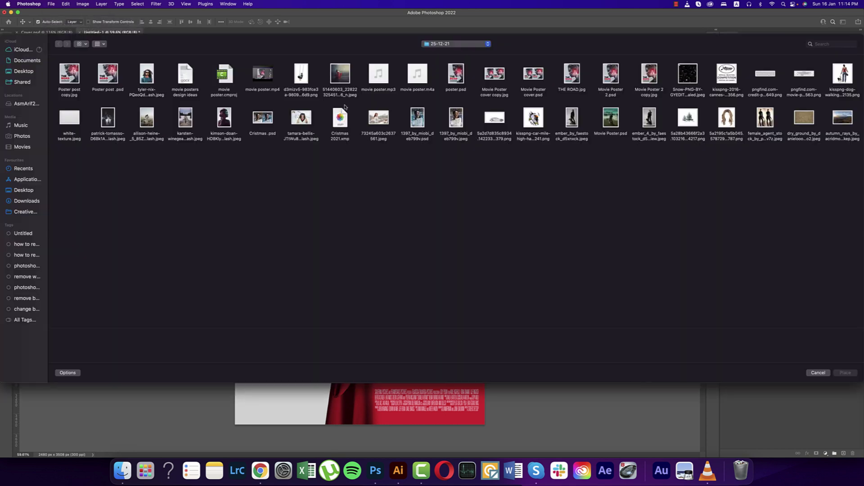
{"action": "double_click", "coordinate": [688, 74]}
{"action": "left_click_drag", "start_coordinate": [484, 246], "coordinate": [566, 247]}
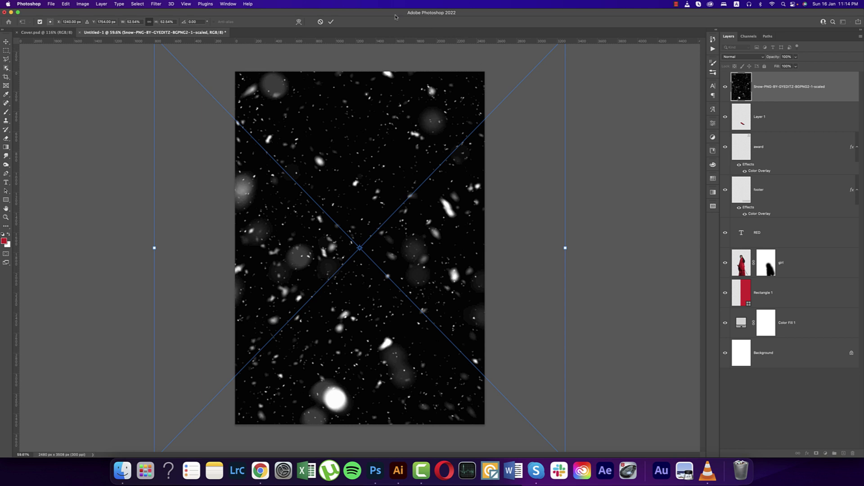
{"action": "left_click", "coordinate": [331, 22]}
- Set the snow layer's blend mode to Screen and name it 'snow'
{"action": "left_click", "coordinate": [756, 58]}
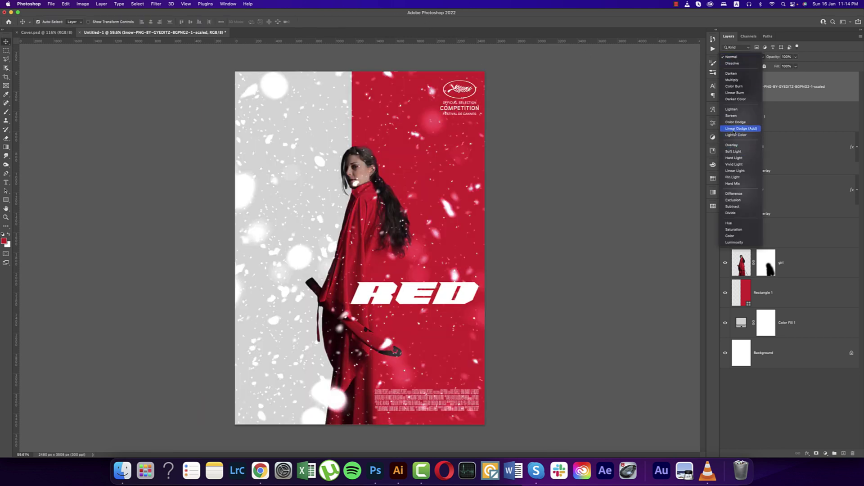
{"action": "left_click", "coordinate": [741, 116]}
{"action": "right_click", "coordinate": [777, 96]}
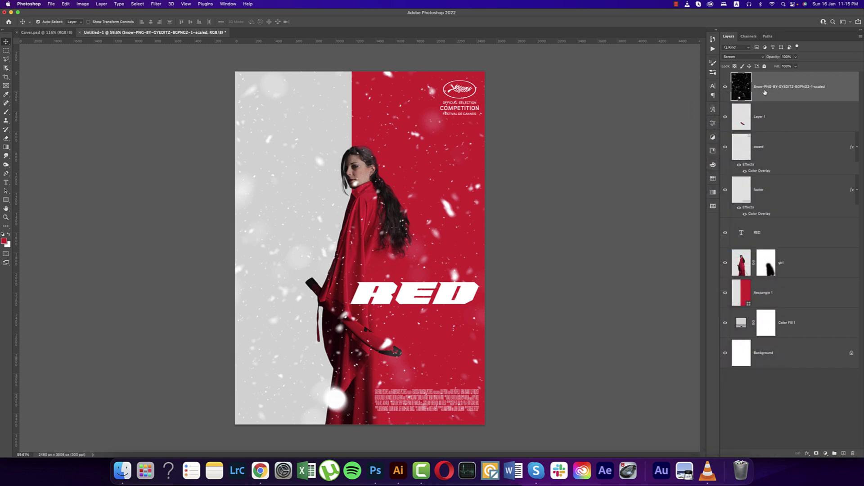
{"action": "type", "text": "snow"}
{"action": "key", "text": "Return"}
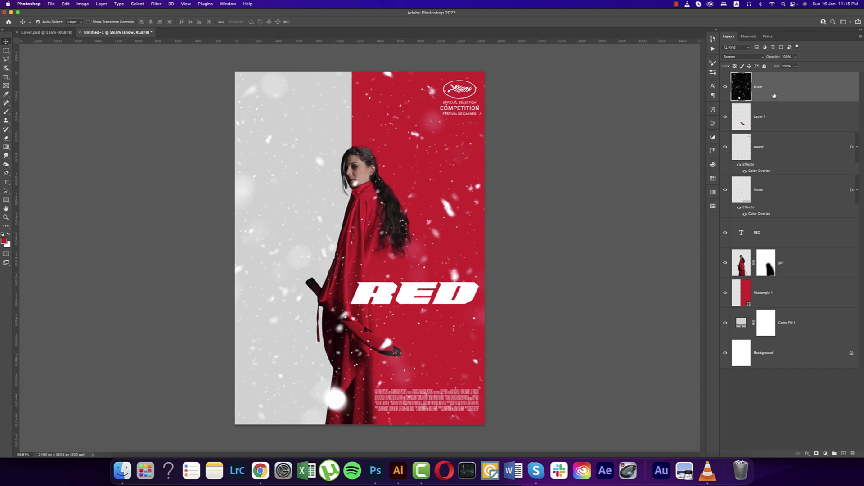
- Flip the snow overlay horizontally and shift it left on the poster
{"action": "key", "text": "super+t"}
{"action": "right_click", "coordinate": [470, 173]}
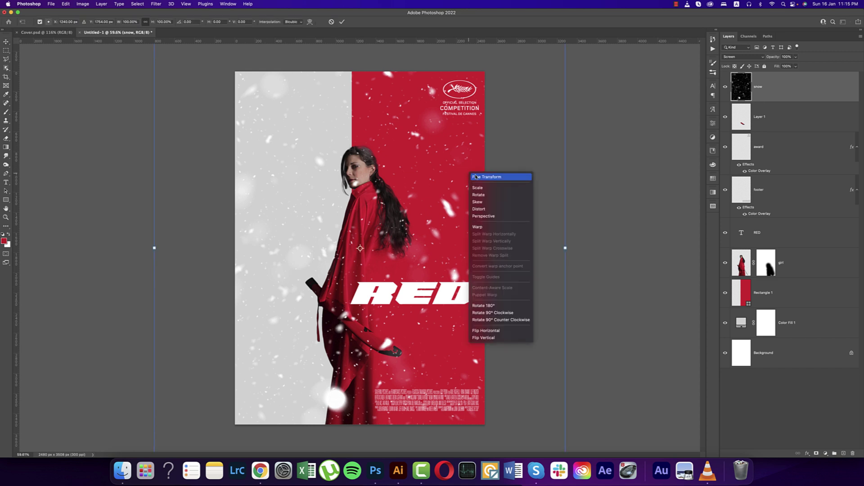
{"action": "left_click", "coordinate": [498, 329]}
{"action": "left_click_drag", "start_coordinate": [463, 339], "coordinate": [444, 334]}
{"action": "left_click_drag", "start_coordinate": [437, 334], "coordinate": [407, 333]}
{"action": "key", "text": "Return"}
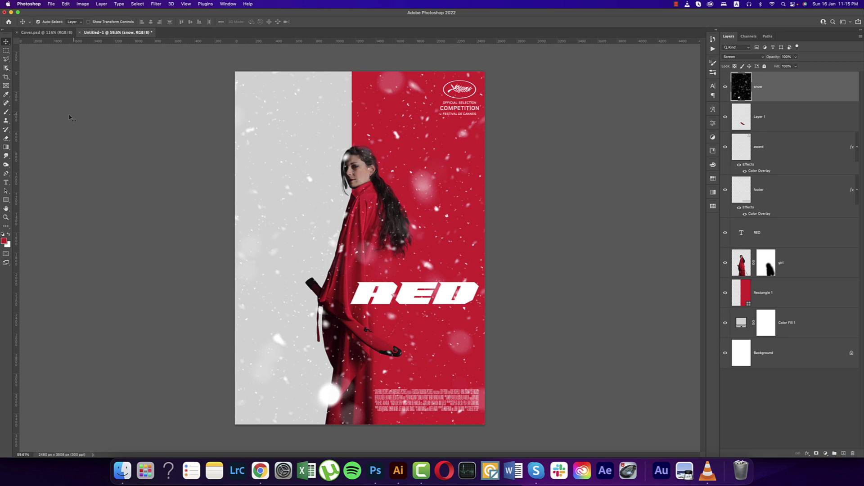
- Type 'ASSASSININ' below the RED title and scale it down to fit beneath it
{"action": "left_click", "coordinate": [7, 182]}
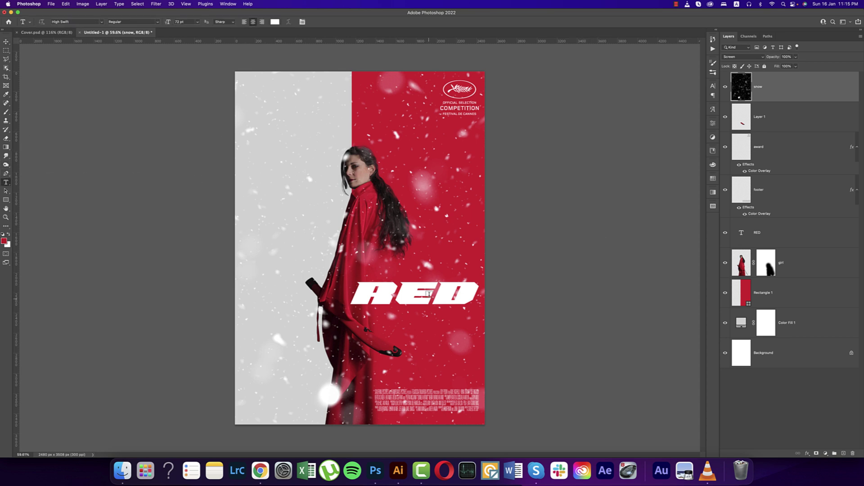
{"action": "left_click", "coordinate": [397, 317]}
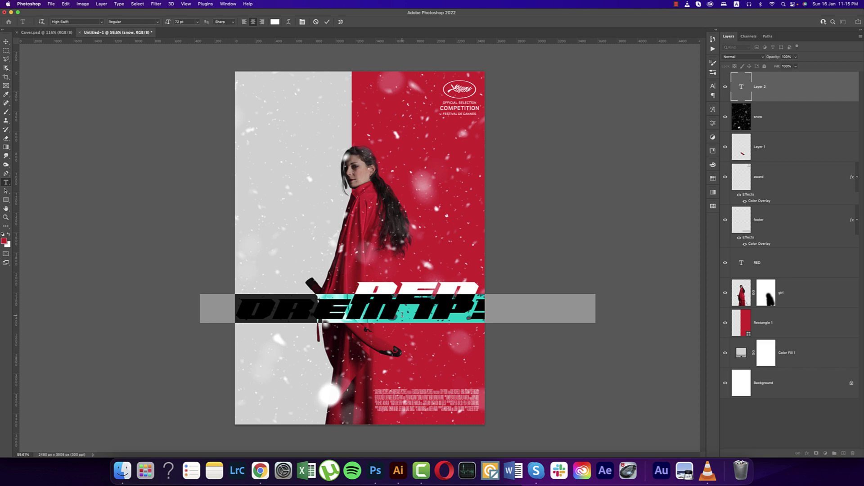
{"action": "type", "text": "ASSA"}
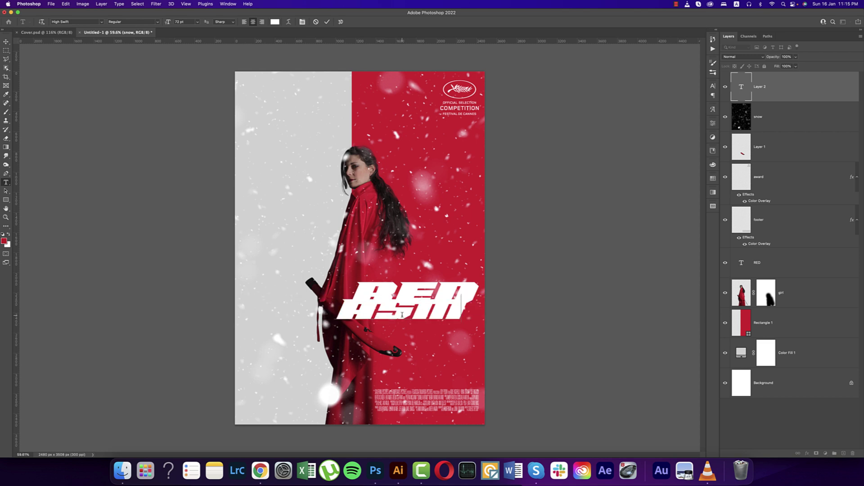
{"action": "type", "text": "SSININ"}
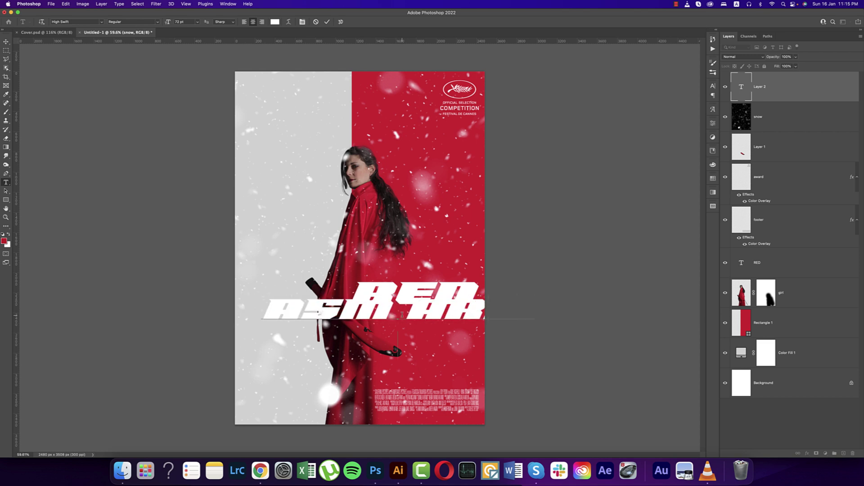
{"action": "key", "text": "super+Return"}
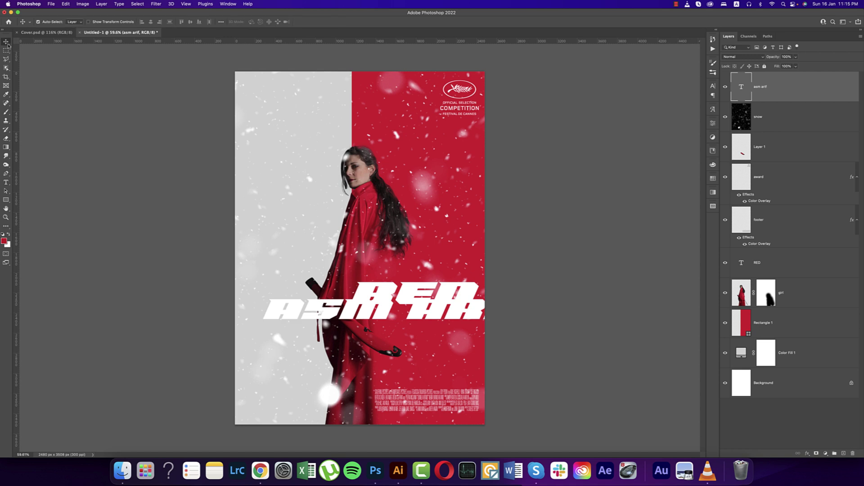
{"action": "key", "text": "super+t"}
{"action": "left_click_drag", "start_coordinate": [543, 310], "coordinate": [464, 317]}
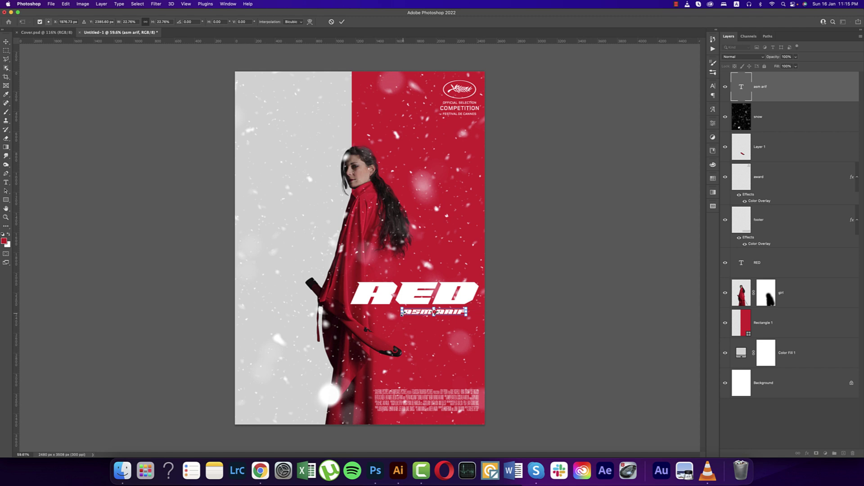
{"action": "left_click_drag", "start_coordinate": [468, 312], "coordinate": [474, 313]}
{"action": "key", "text": "Return"}
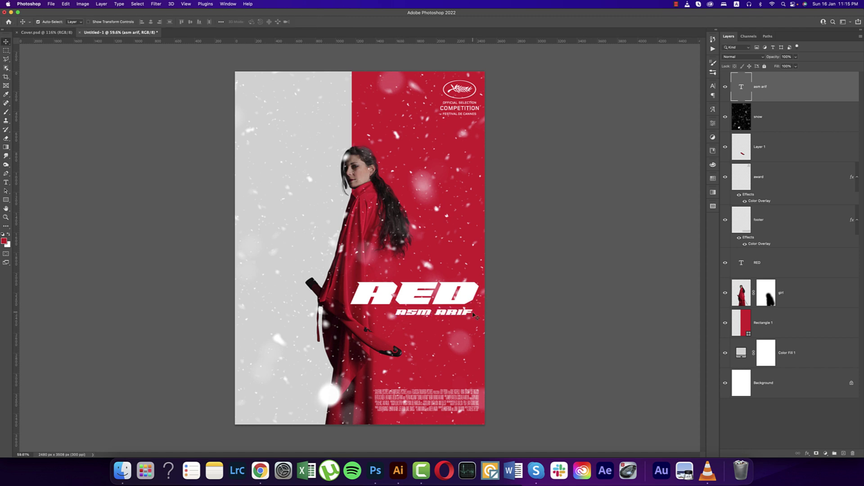
{"action": "left_click", "coordinate": [517, 316]}
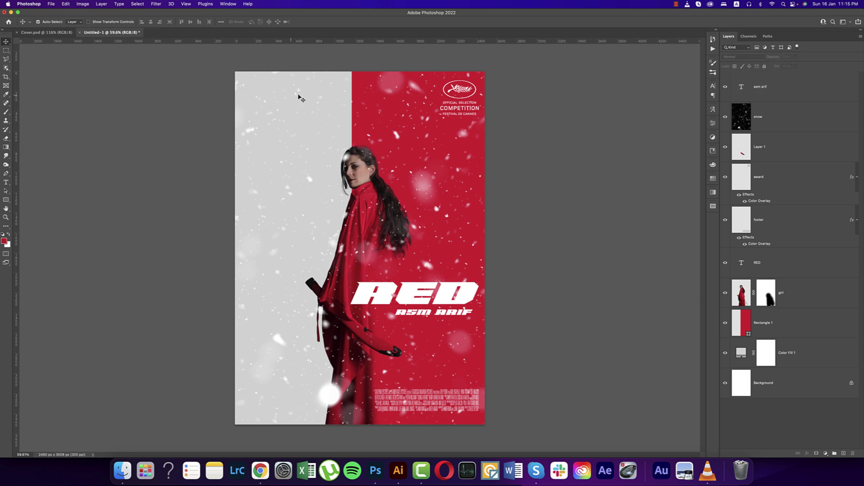
- Add the cast name 'JHON' at the top-left and scale it down
{"action": "key", "text": "t"}
{"action": "left_click", "coordinate": [261, 100]}
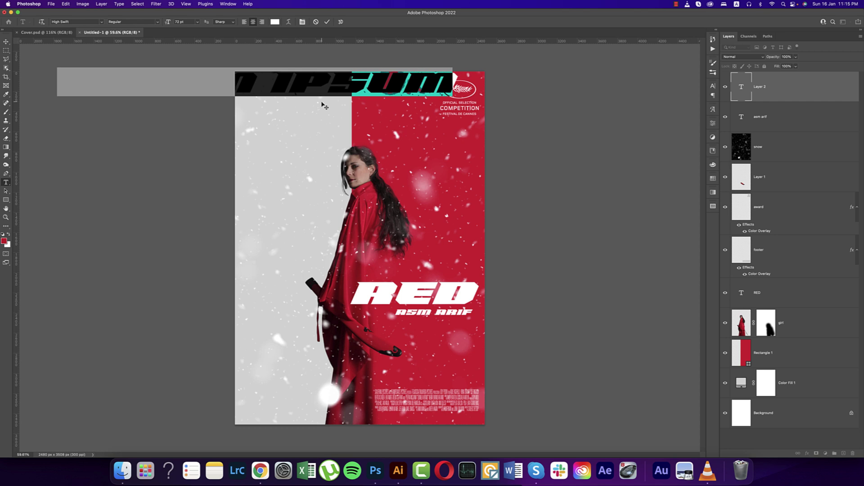
{"action": "type", "text": "JHON"}
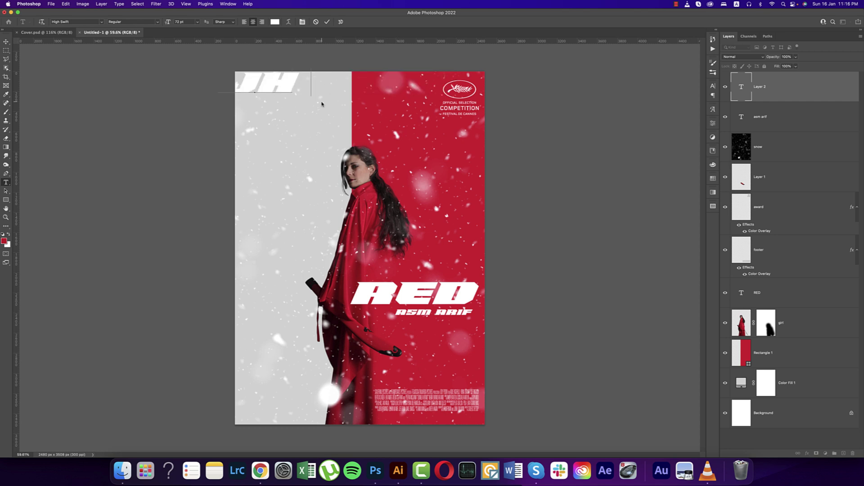
{"action": "key", "text": "ctrl+Return"}
{"action": "key", "text": "ctrl+t"}
{"action": "left_click_drag", "start_coordinate": [336, 82], "coordinate": [297, 108]}
{"action": "key", "text": "Return"}
- Retype the duplicated names as 'EVA' and 'EVAN', stacked beneath JHON
{"action": "double_click", "coordinate": [298, 106]}
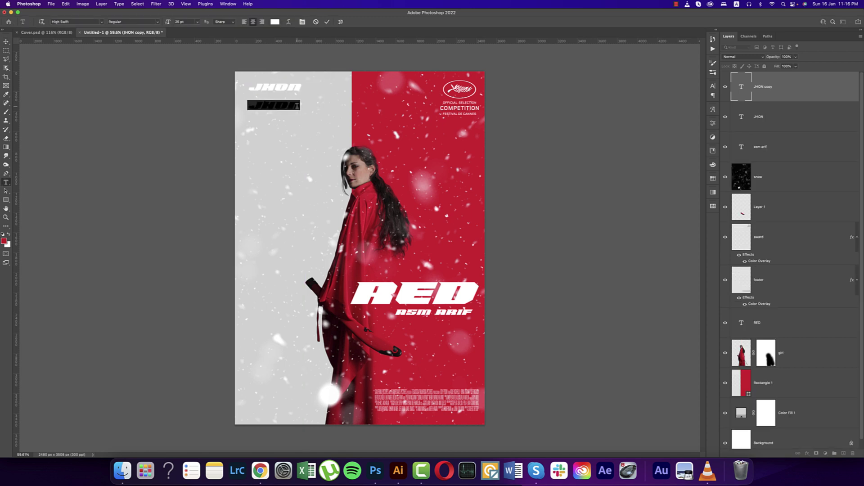
{"action": "type", "text": "EVA"}
{"action": "key", "text": "Escape"}
{"action": "key", "text": "v"}
{"action": "left_click_drag", "start_coordinate": [254, 103], "coordinate": [296, 121], "text": "alt"}
{"action": "double_click", "coordinate": [261, 119]}
{"action": "type", "text": "EVAN"}
{"action": "key", "text": "Escape"}
{"action": "key", "text": "v"}
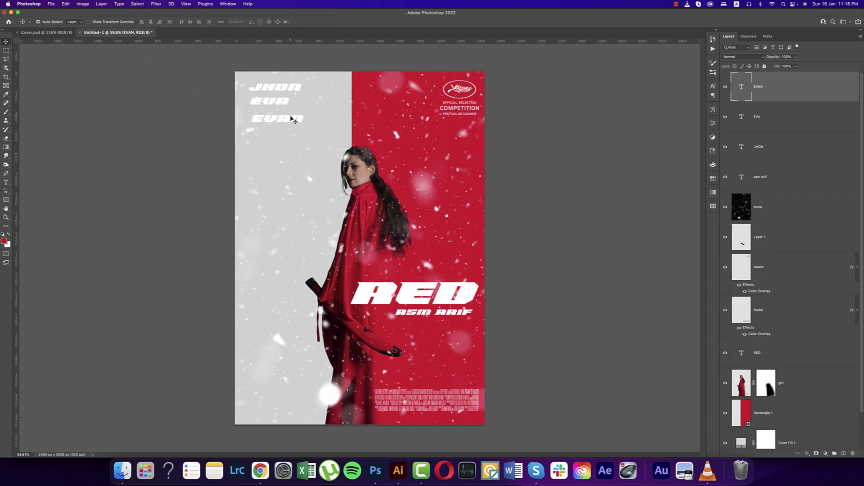
- Select all three names, distribute their vertical centres and align their left edges
{"action": "left_click", "coordinate": [767, 121], "text": "shift"}
{"action": "left_click", "coordinate": [768, 147], "text": "shift"}
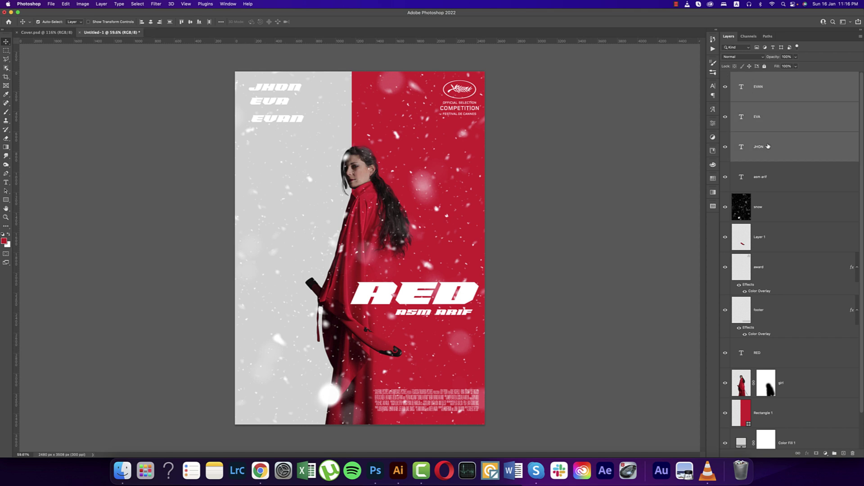
{"action": "left_click", "coordinate": [170, 22]}
{"action": "left_click", "coordinate": [142, 22]}
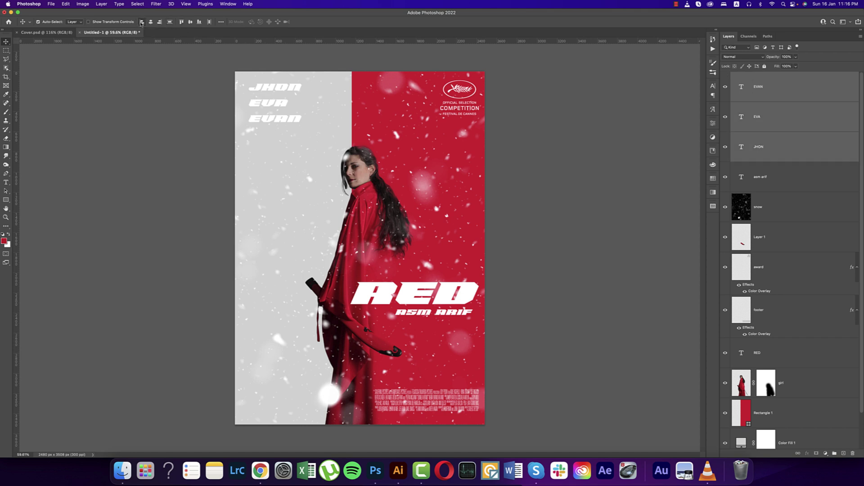
{"action": "left_click", "coordinate": [712, 85]}
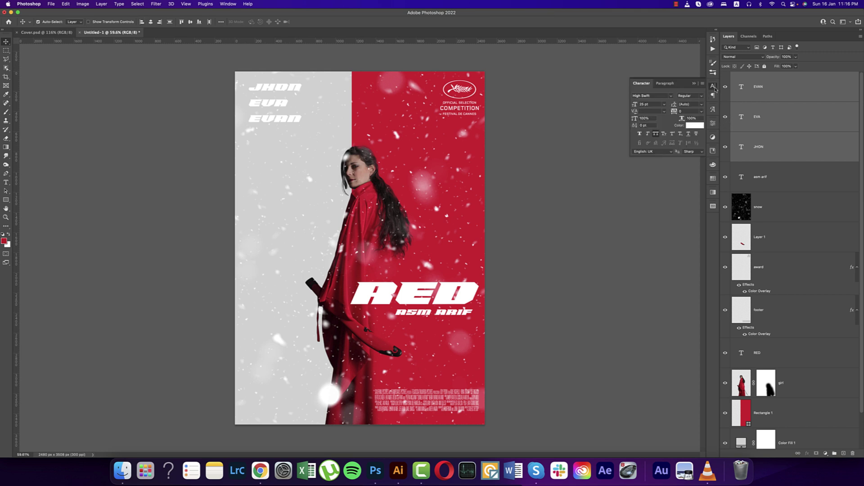
- Set the three cast names' text colour to red #e01c36
{"action": "left_click", "coordinate": [694, 125]}
{"action": "left_click", "coordinate": [481, 135]}
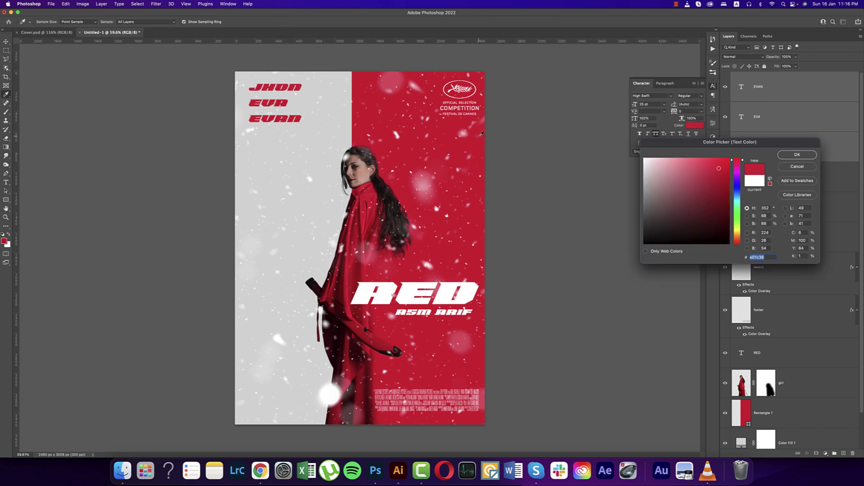
{"action": "left_click", "coordinate": [795, 155]}
{"action": "left_click", "coordinate": [713, 85]}
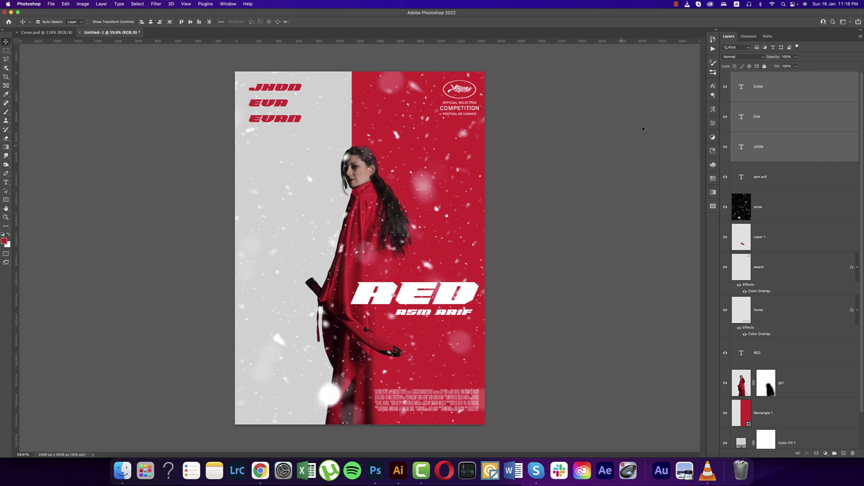
{"action": "scroll", "coordinate": [546, 200], "scroll_direction": "down", "scroll_amount": 3}
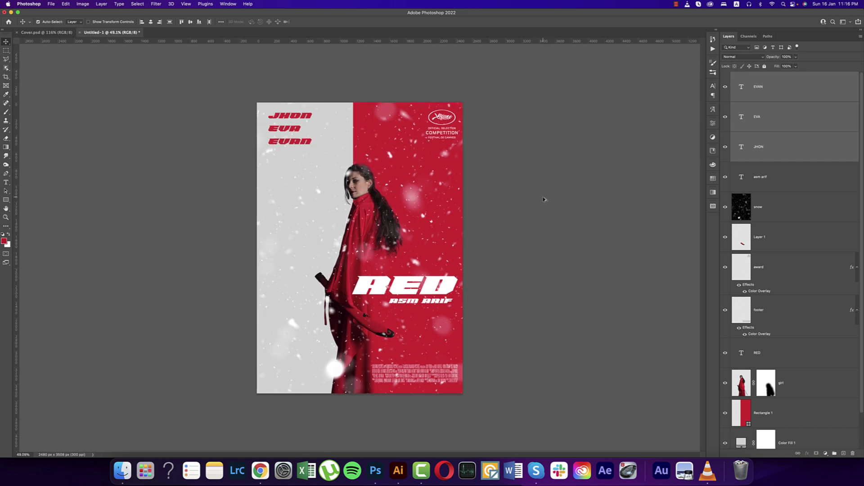